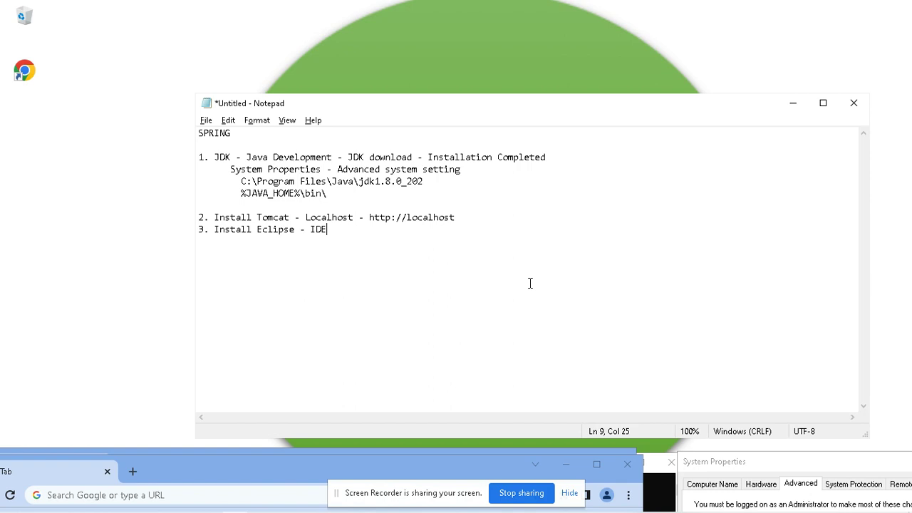
Step: Drag the Chrome window up over the Notepad setup notes
drag(269, 466, 473, 61)
Step: Search 'jdk 1.8 download' and open Oracle's Java SE 8 Archive Downloads page
click(409, 87)
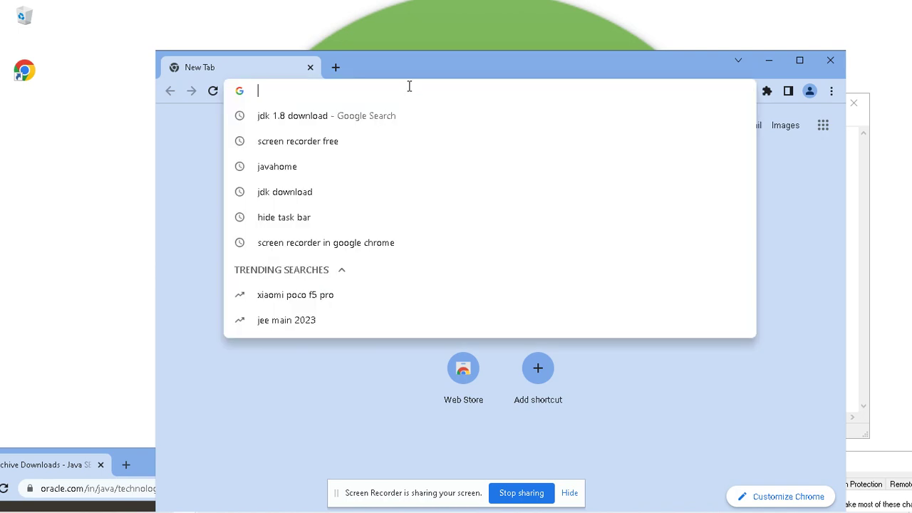
text(jdk 1.8 download)
key(Return)
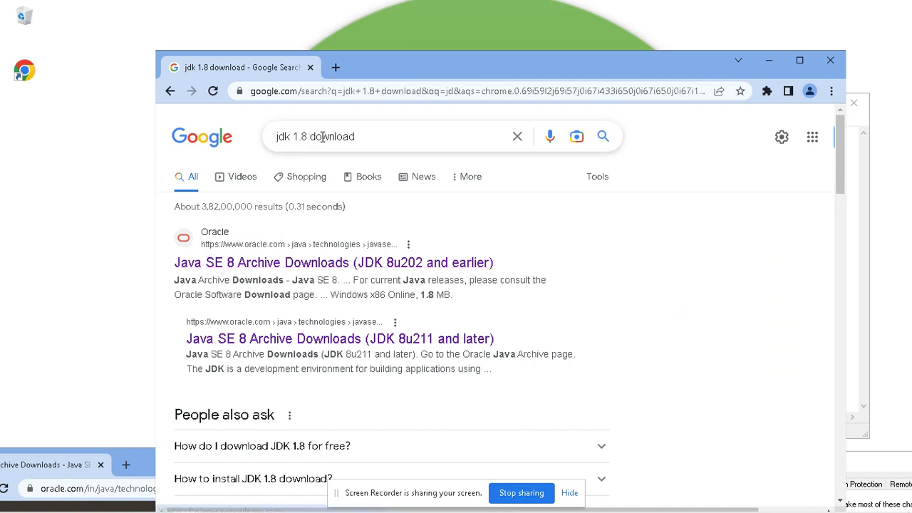
click(378, 264)
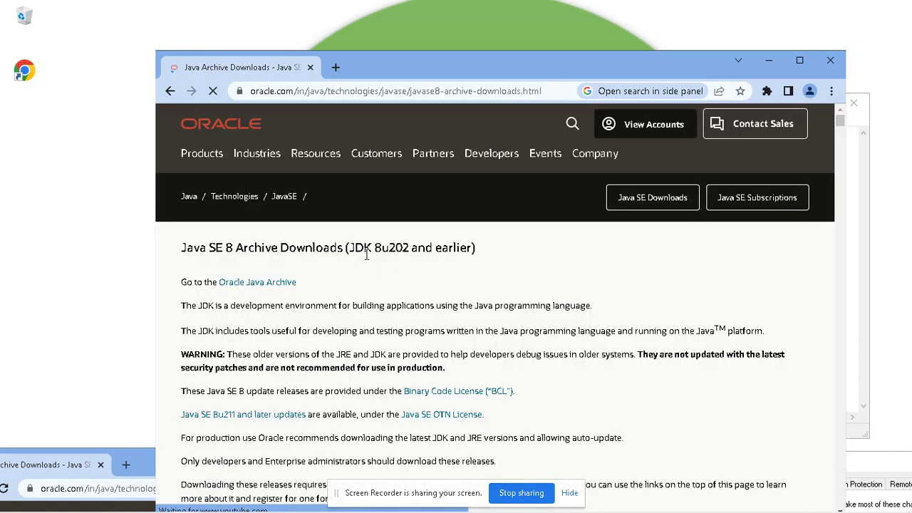
Step: Highlight the JDK 8u202 version in the page title and begin a new address entry
drag(353, 248, 449, 248)
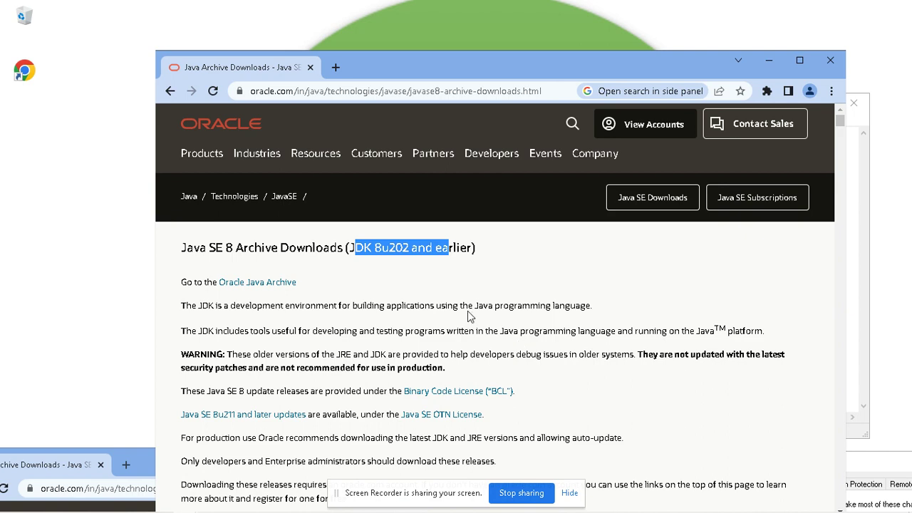
click(479, 281)
click(401, 91)
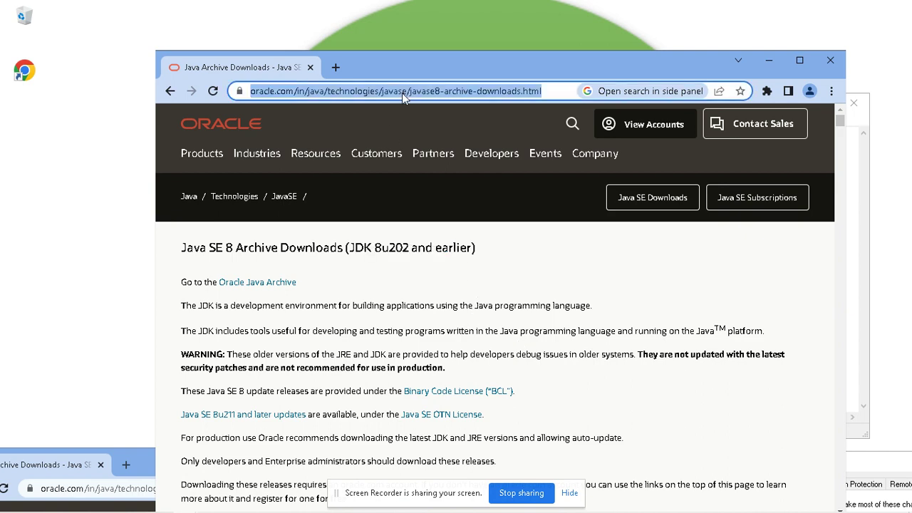
text(jdk 1.8 download)
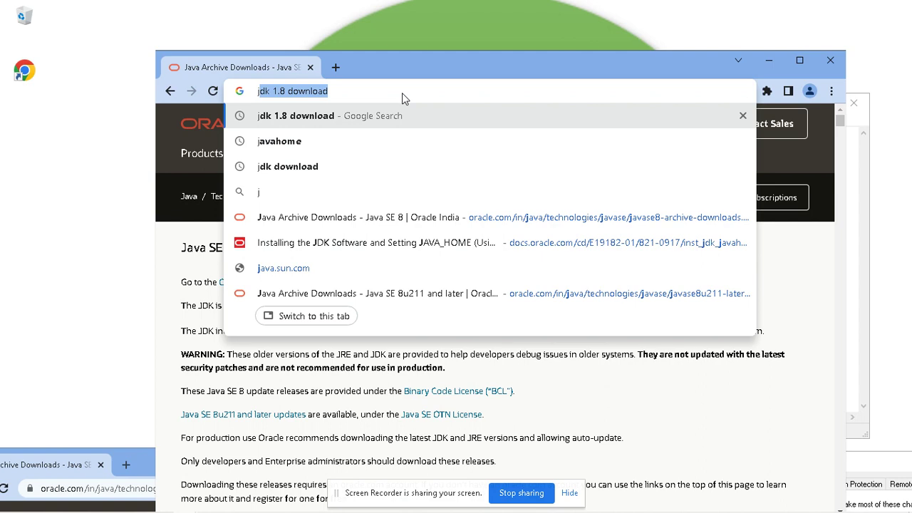
Step: Scroll the 8u202 download tables and highlight the JDK and JRE 8u202 headings
click(425, 365)
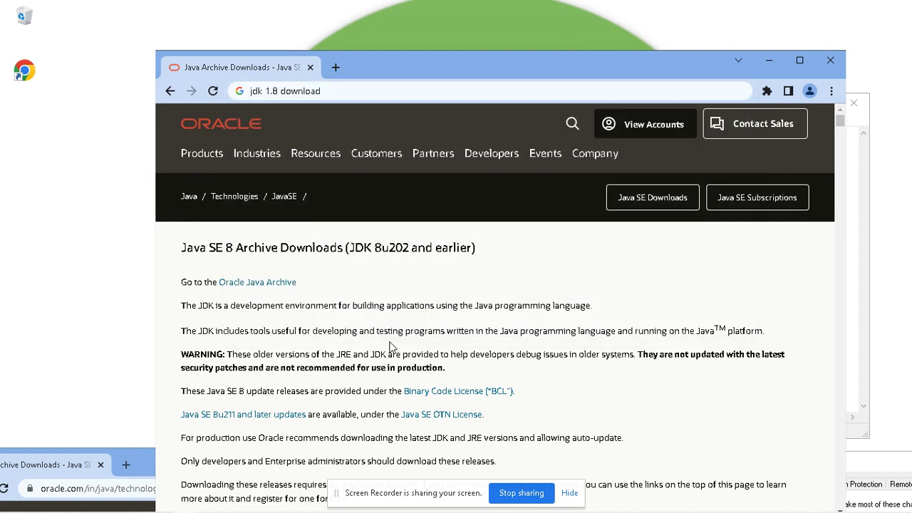
scroll(401, 359, down, 6)
scroll(359, 260, up, 2)
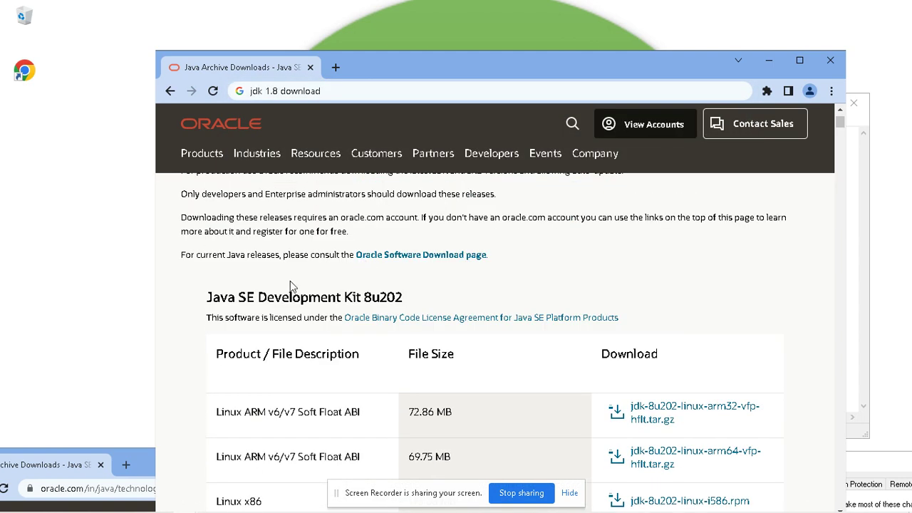
drag(206, 297, 407, 298)
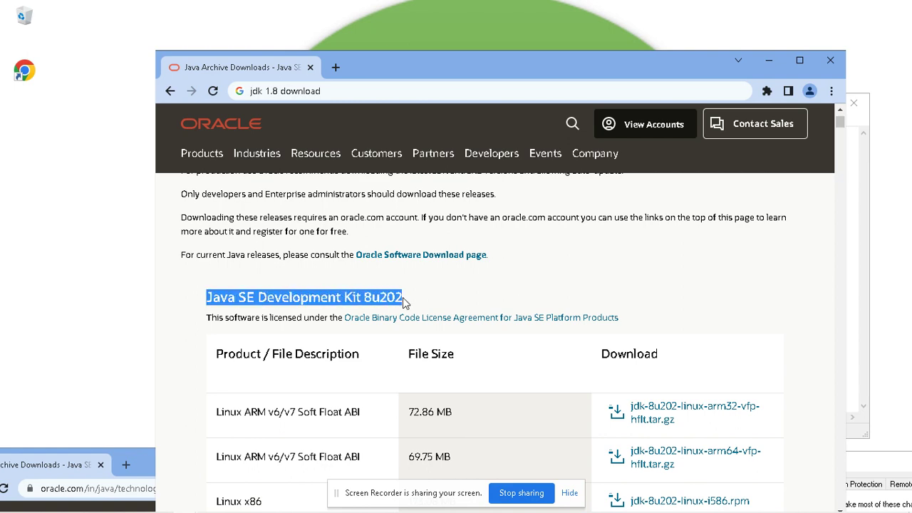
scroll(363, 371, down, 10)
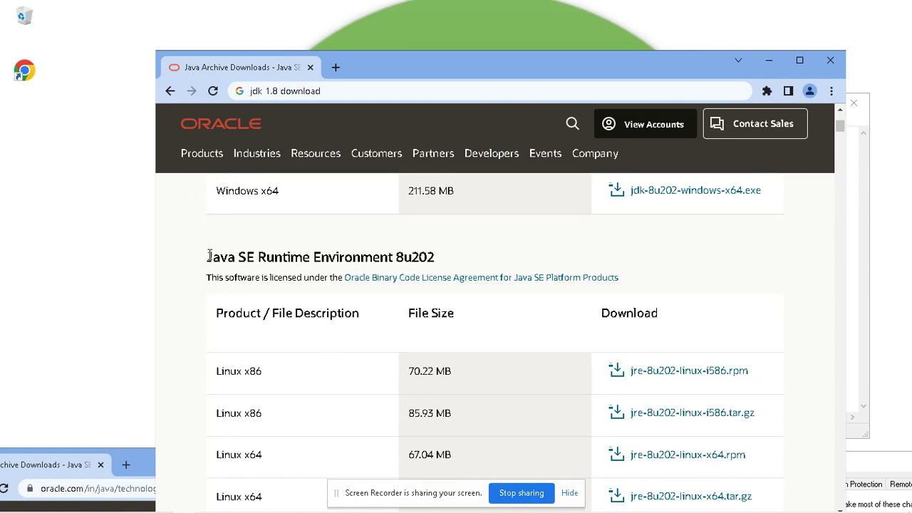
drag(207, 256, 466, 258)
Step: Highlight more download-table headings, including the jdk-8u202-windows-x64.exe row, then close Chrome
scroll(397, 347, up, 15)
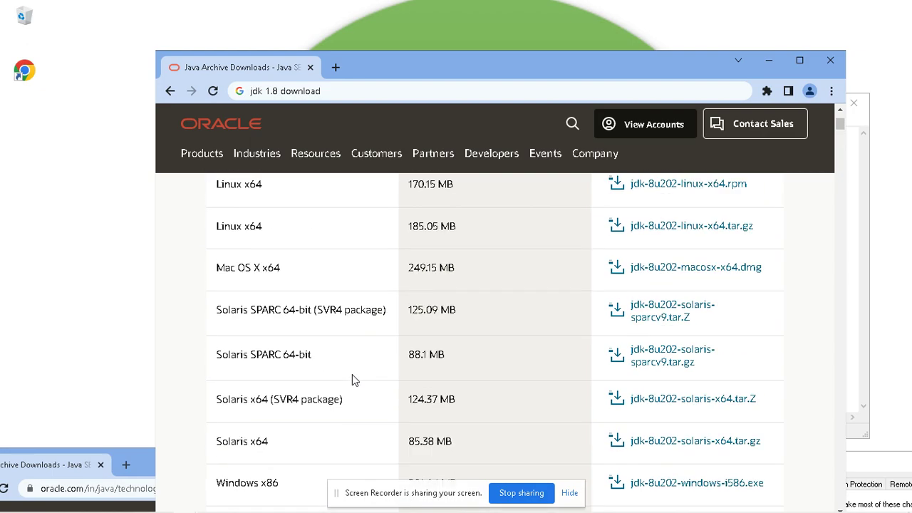
scroll(274, 319, up, 2)
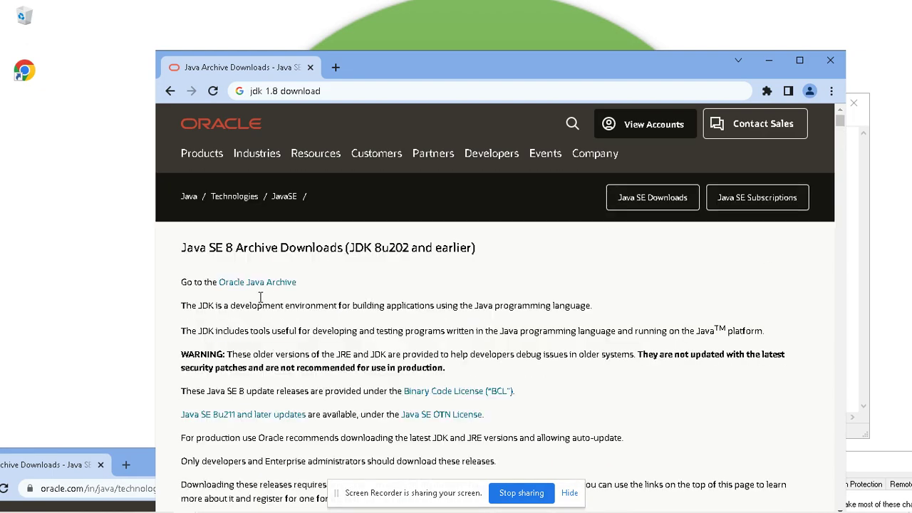
scroll(276, 357, down, 3)
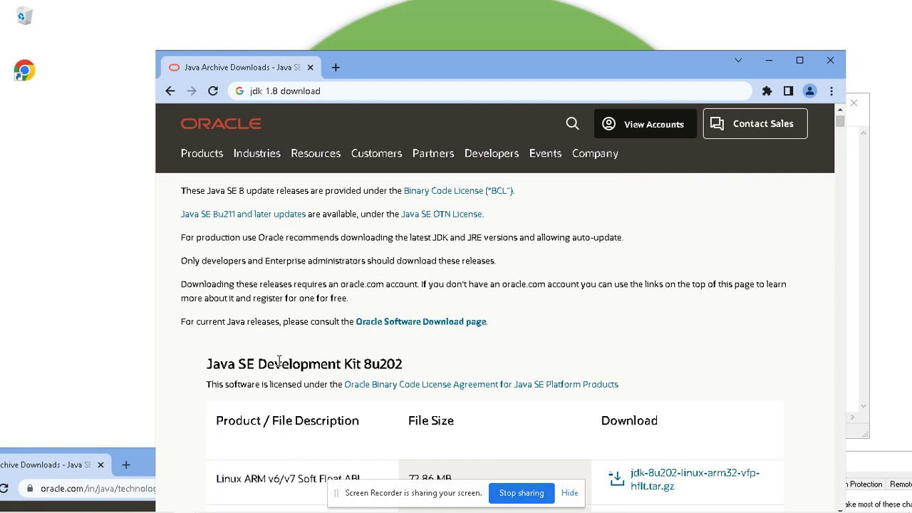
drag(207, 364, 430, 361)
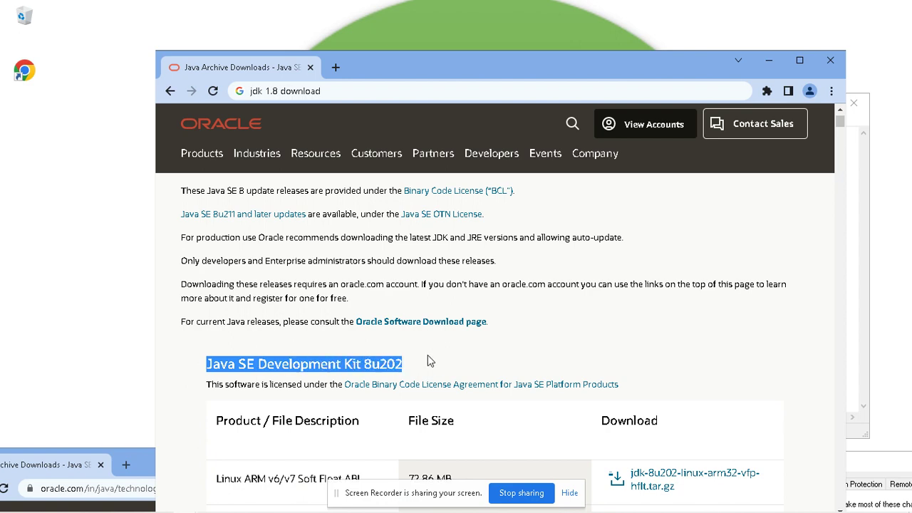
scroll(429, 359, down, 11)
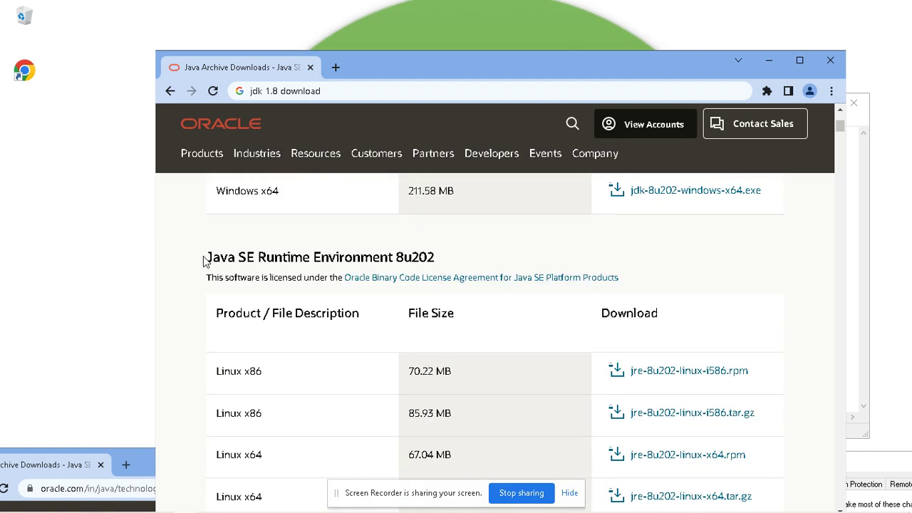
drag(203, 261, 458, 261)
scroll(403, 285, up, 1)
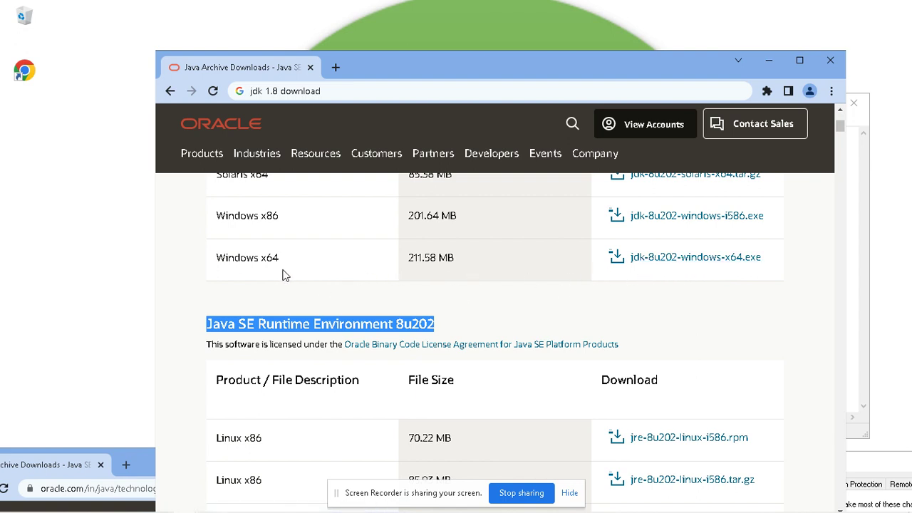
scroll(251, 270, up, 6)
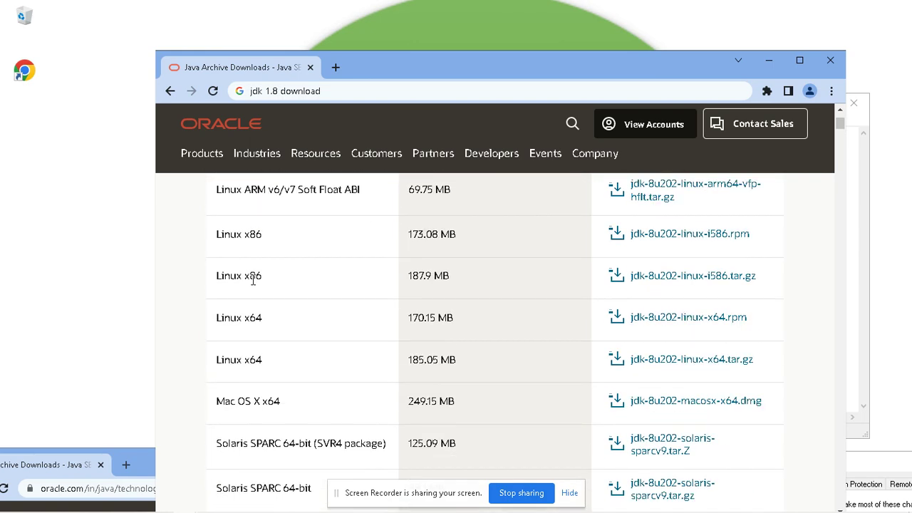
scroll(252, 281, up, 3)
scroll(275, 362, down, 6)
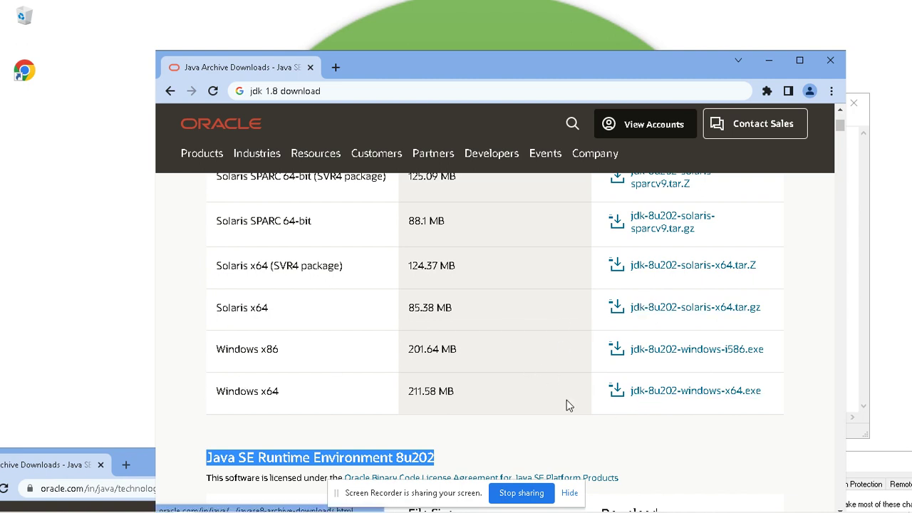
click(830, 63)
Step: Bring System Properties forward at Environment Variables on the Advanced tab, then cancel it
drag(226, 169, 322, 181)
click(798, 462)
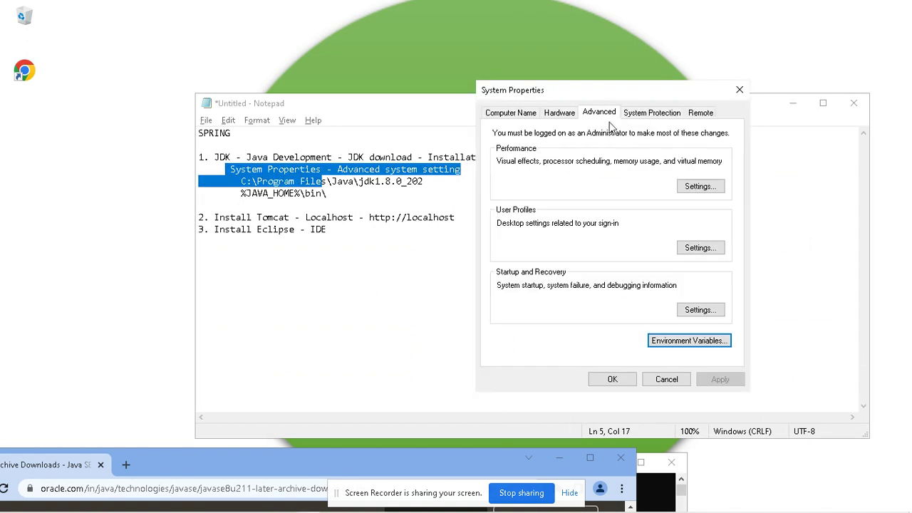
click(649, 346)
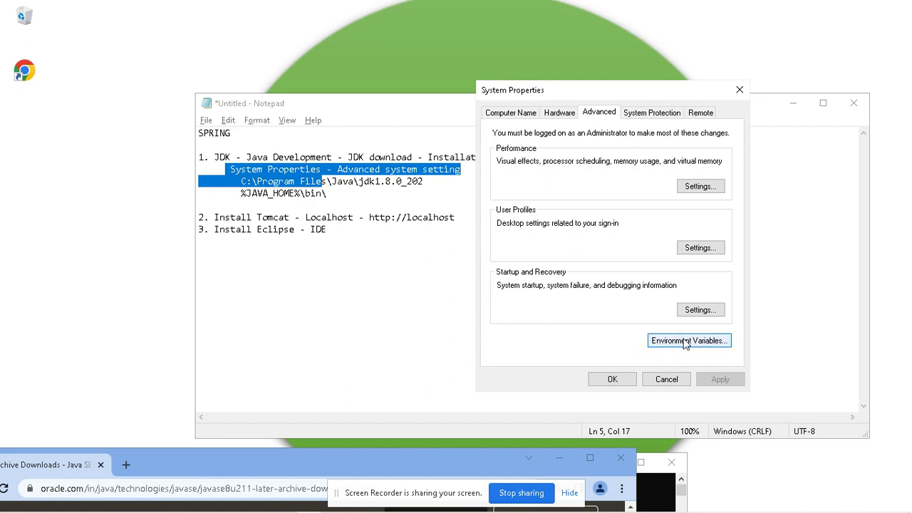
click(666, 379)
click(455, 180)
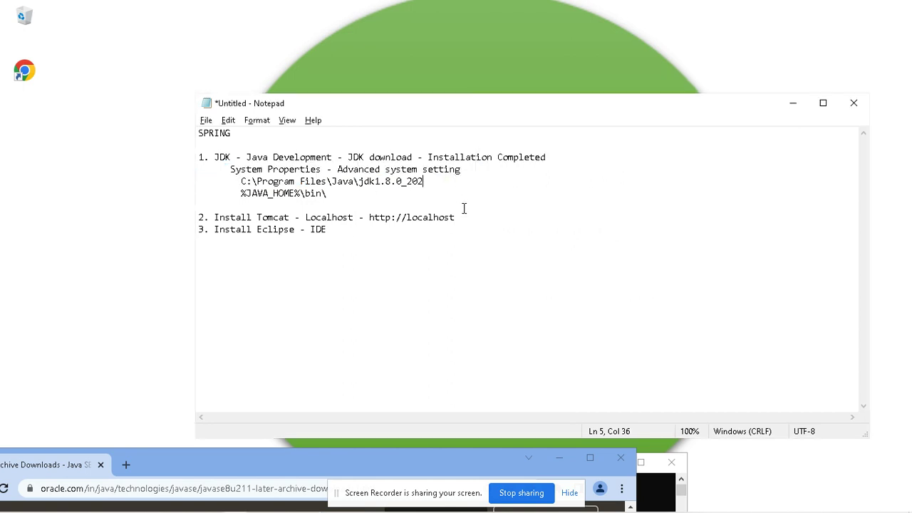
Step: Add 'JAVA_HOME =' before the JDK path and 'PATH =' before %JAVA_HOME%\bin\
key(Home)
key(Right)
key(Right)
key(Right)
text(JAVA)
key(BackSpace)
key(BackSpace)
text(VA_HOME)
key(Right)
key(Right)
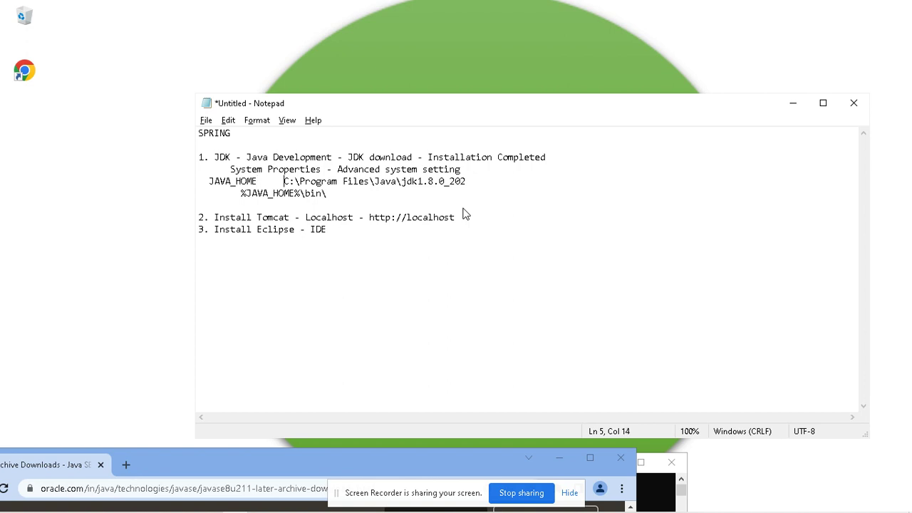
text(=)
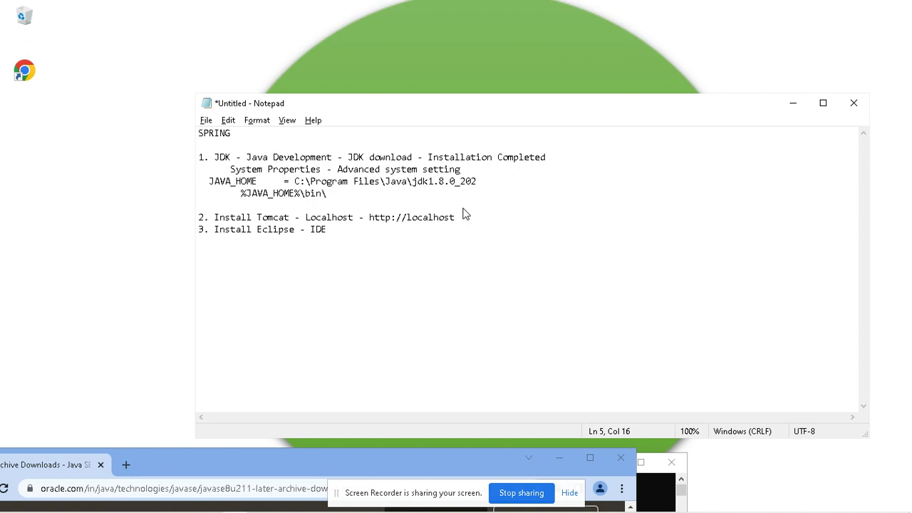
key(Down)
key(Home)
key(Delete)
text(P)
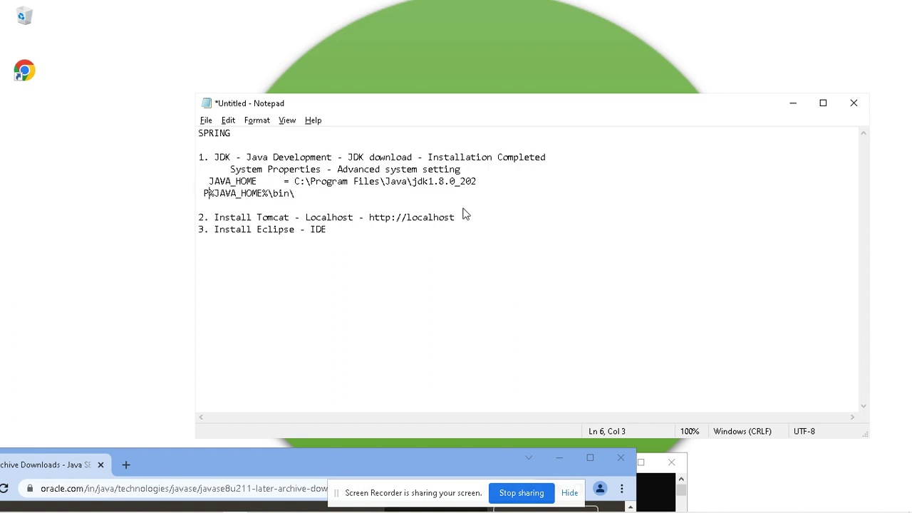
text(ATH   )
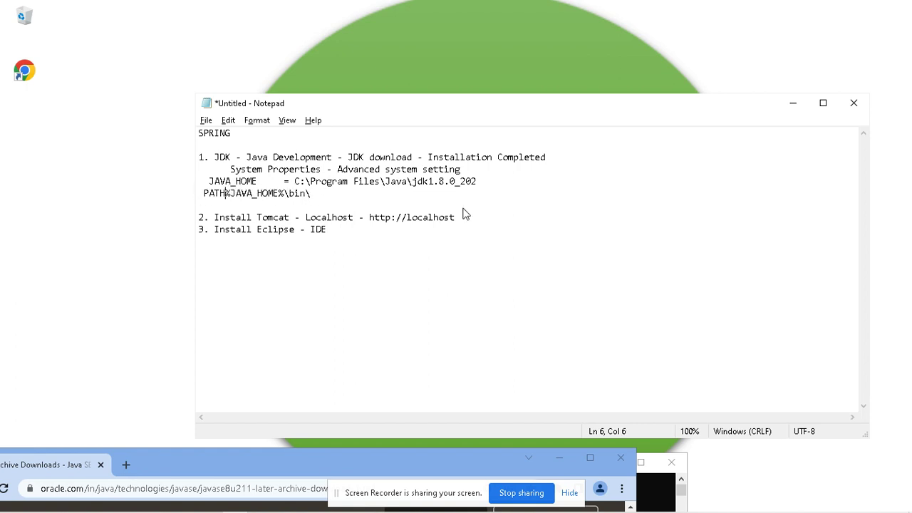
text(=)
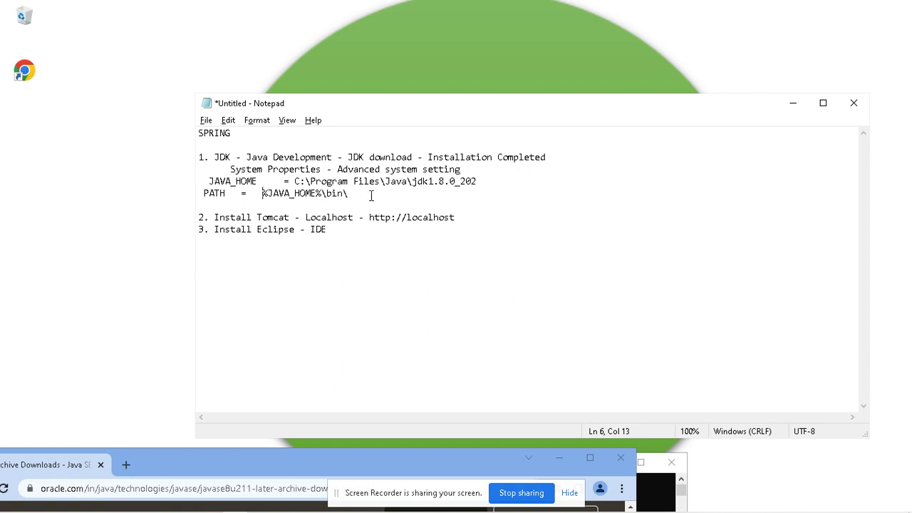
Step: Remove the extra spaces on the JAVA_HOME and PATH lines, then highlight the \bin\ value
click(204, 181)
key(BackSpace)
key(Right)
key(Right)
key(Right)
key(Right)
key(Right)
key(Right)
key(Right)
key(Right)
key(Right)
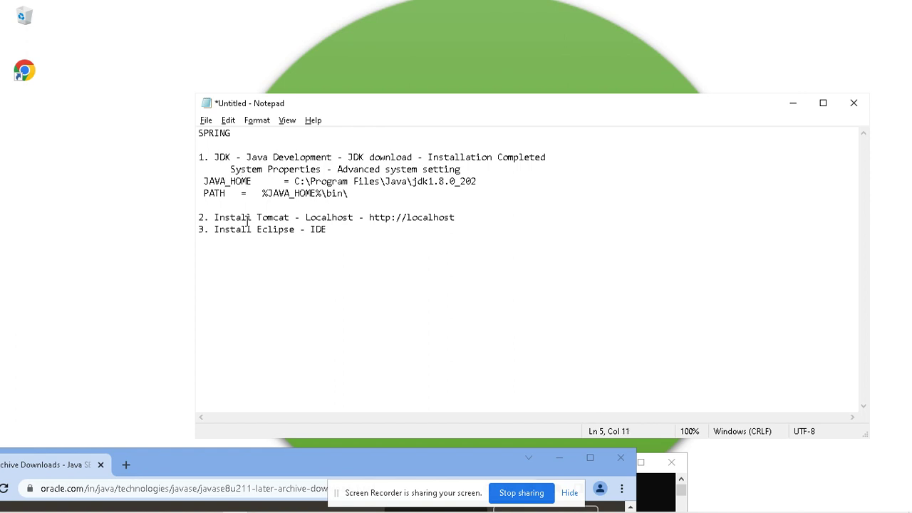
key(Delete)
key(Down)
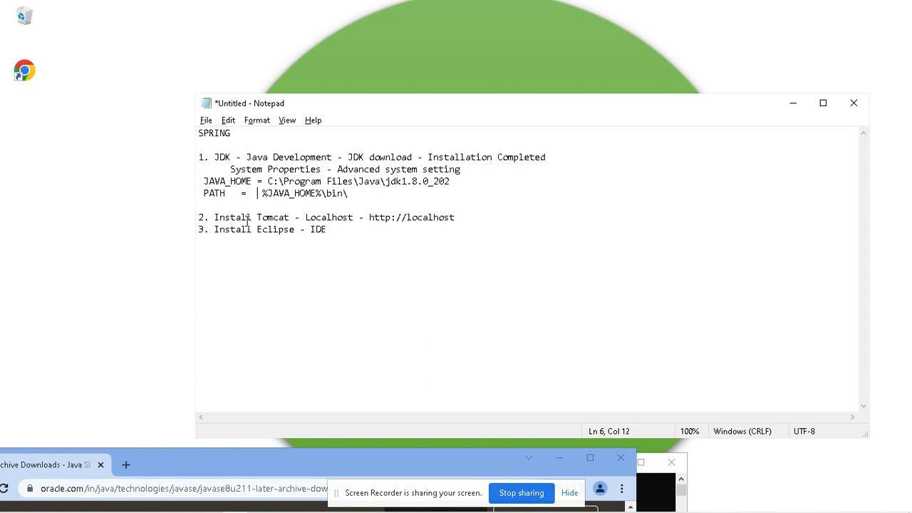
key(Delete)
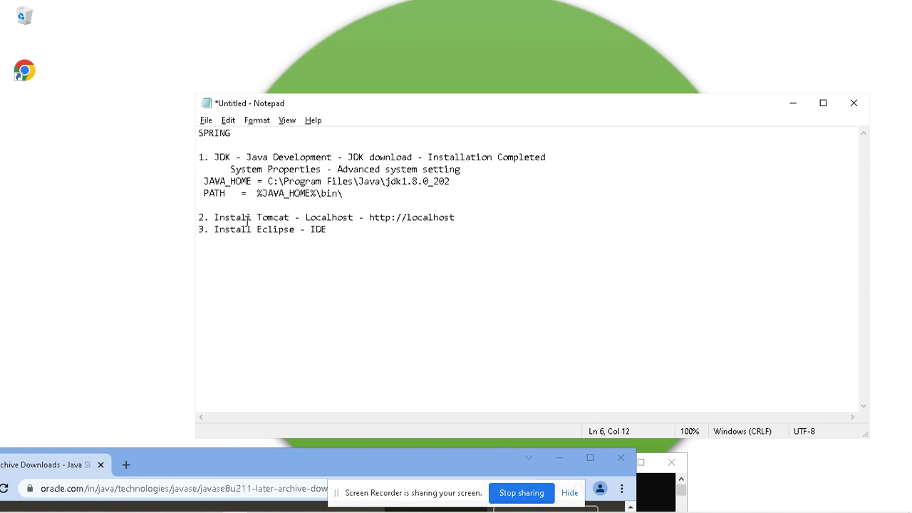
drag(356, 191, 200, 156)
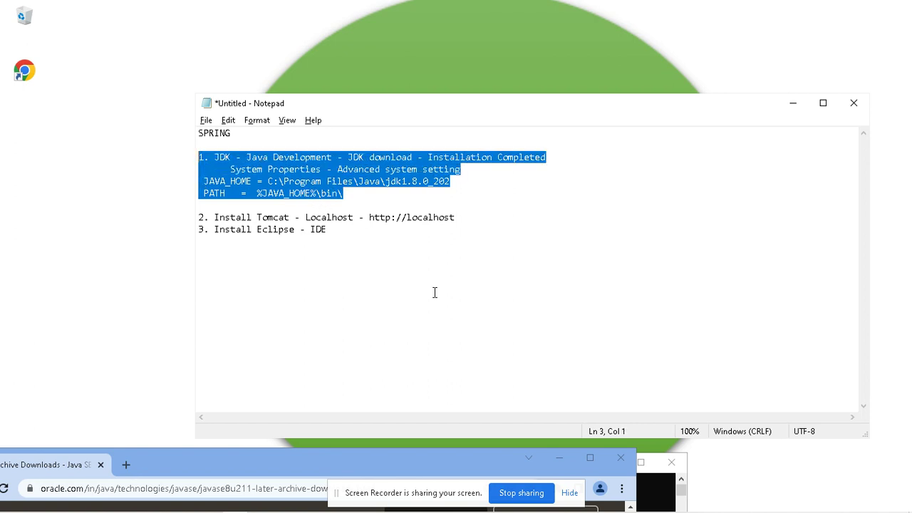
Step: Bring Command Prompt over the notes and run JAVAC -VERSION, then javac -version
click(658, 492)
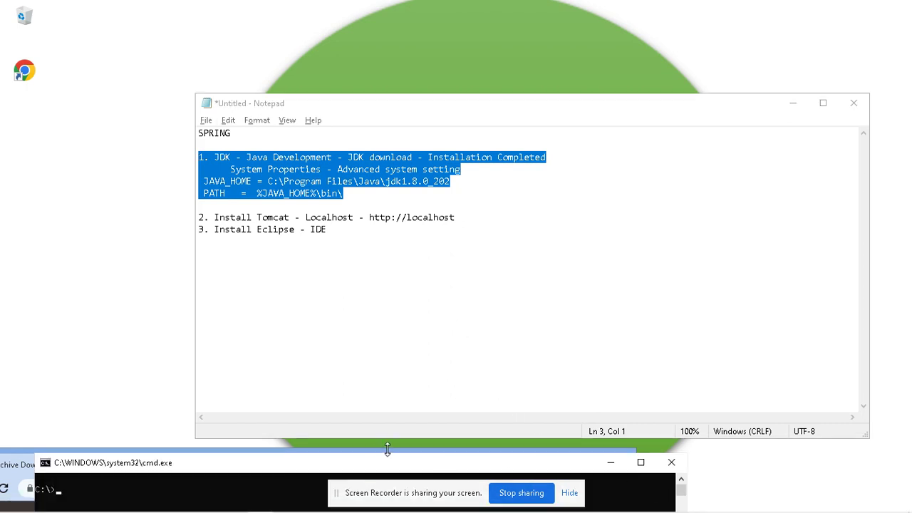
drag(378, 469, 540, 132)
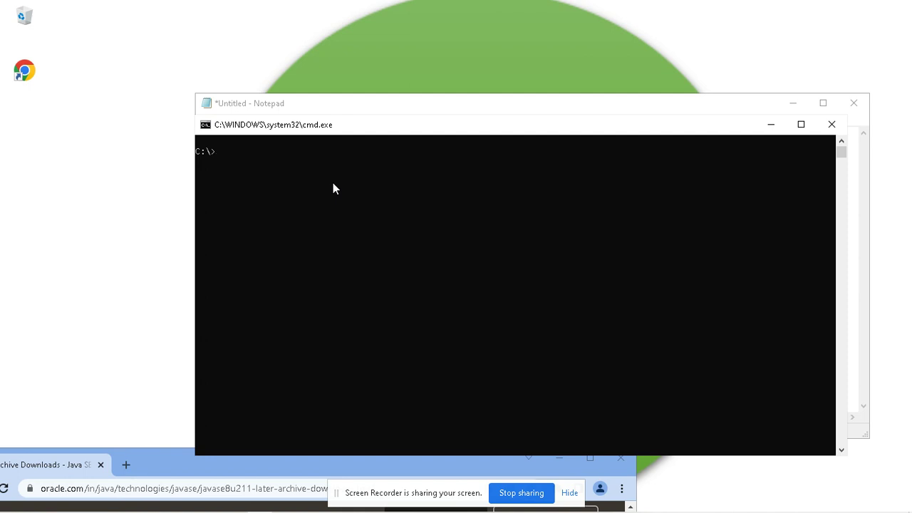
text(JAVAC -VERSION)
key(Return)
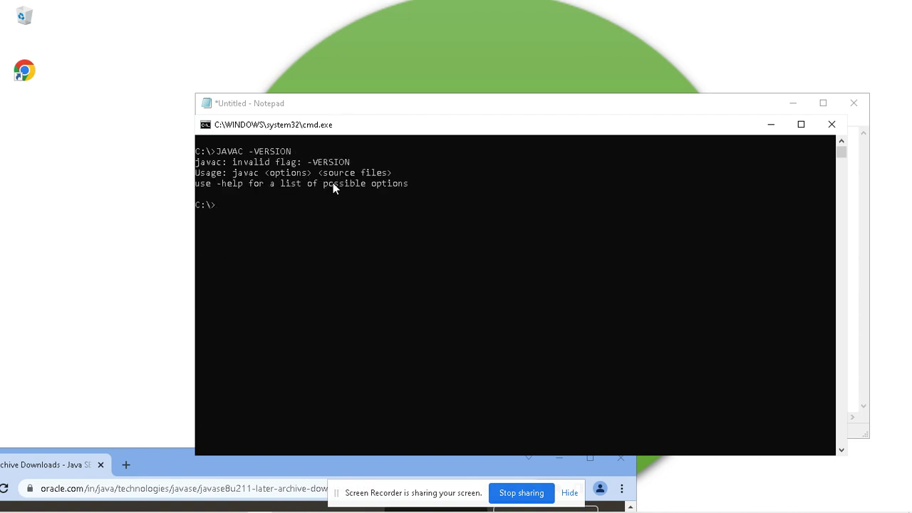
text(javac -version)
key(Return)
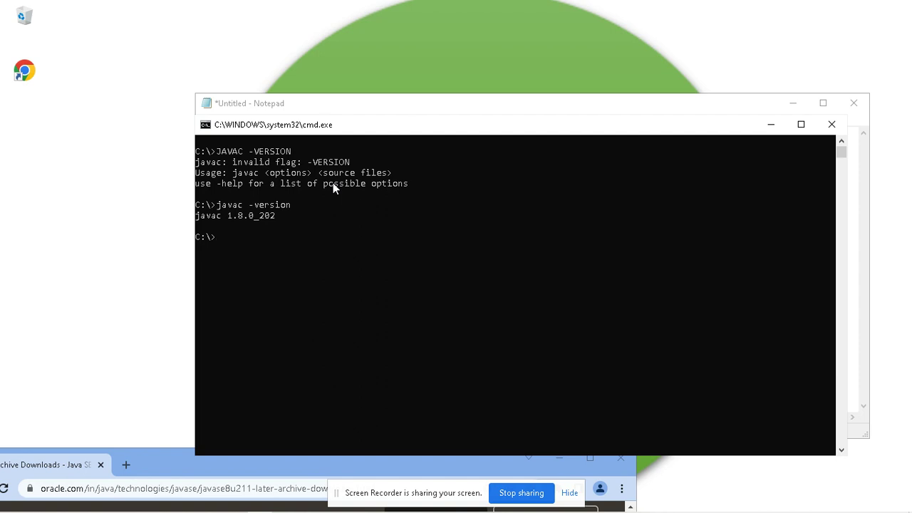
Step: Clear the console with cls and rerun javac -version to confirm 1.8.0_202
text(cls)
key(Return)
text(java)
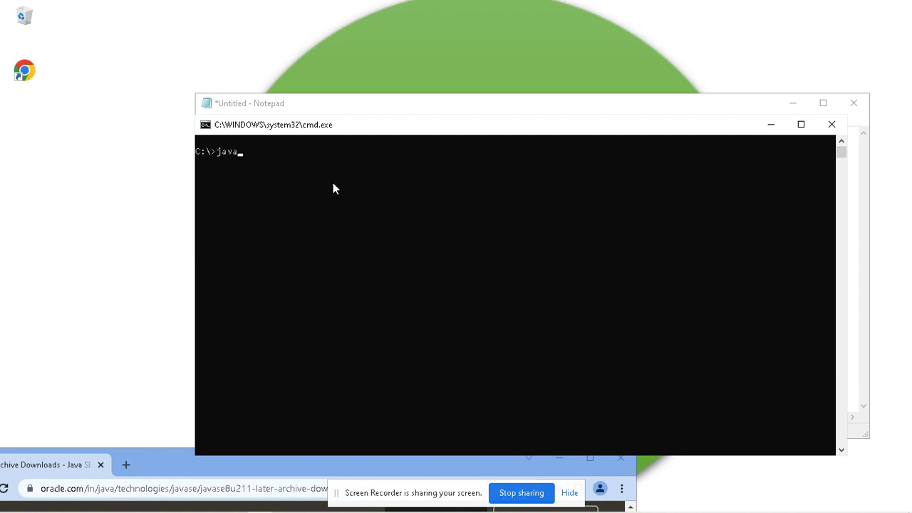
text(c -version)
key(Return)
Step: Below the PATH line, add the note 'javac -version - Check the version'
click(772, 126)
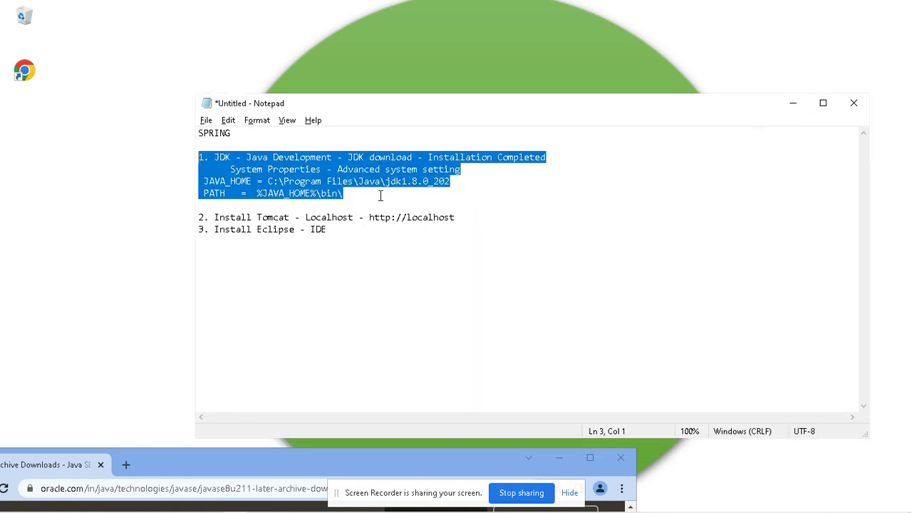
click(367, 194)
key(Return)
key(Return)
text(ja)
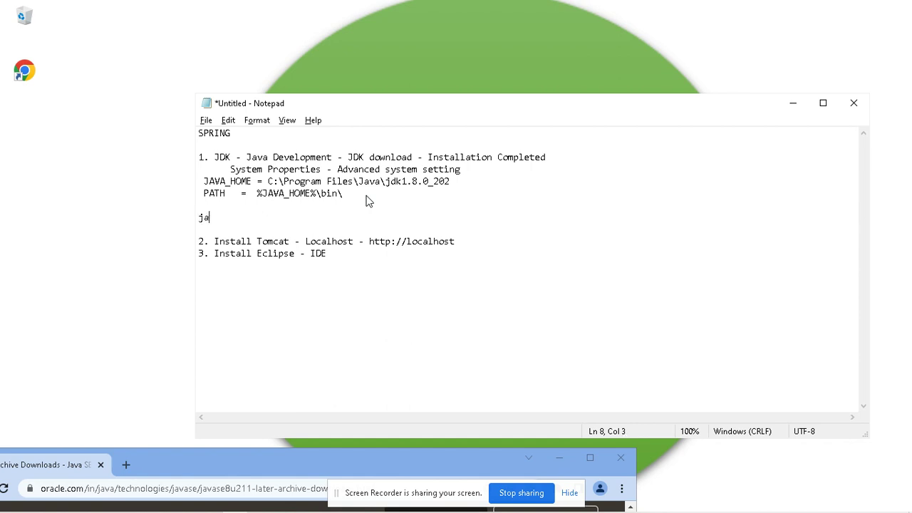
text(vac -version - Check the version)
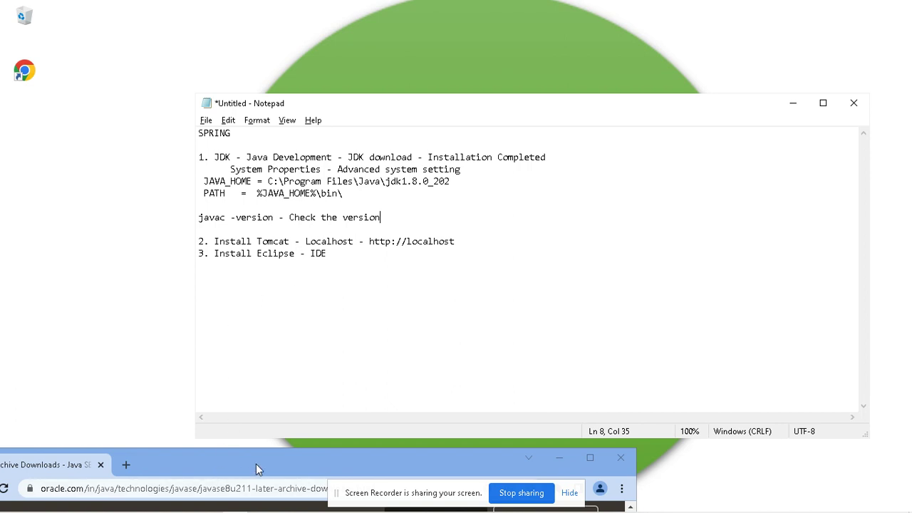
drag(258, 469, 442, 159)
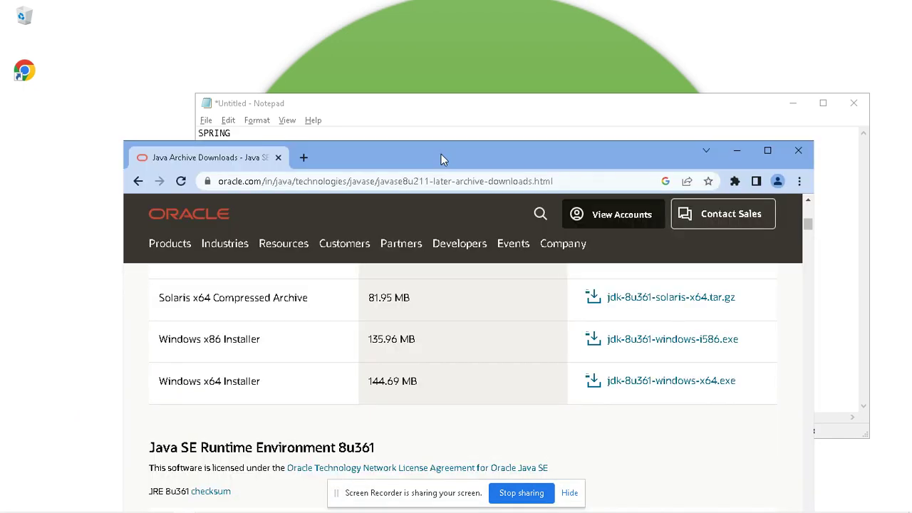
Step: Search 'tomcat' and open the Apache Tomcat 9 (9.0.74) Documentation Index
click(363, 182)
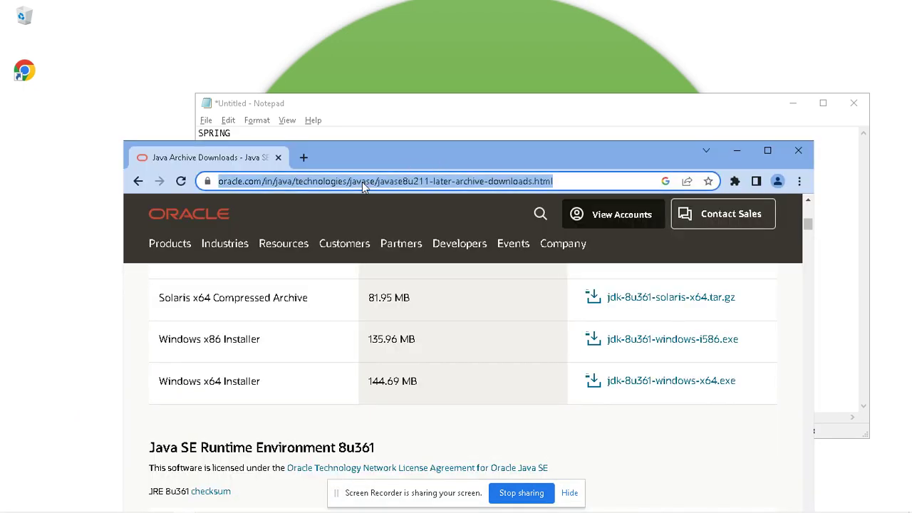
text(tomc)
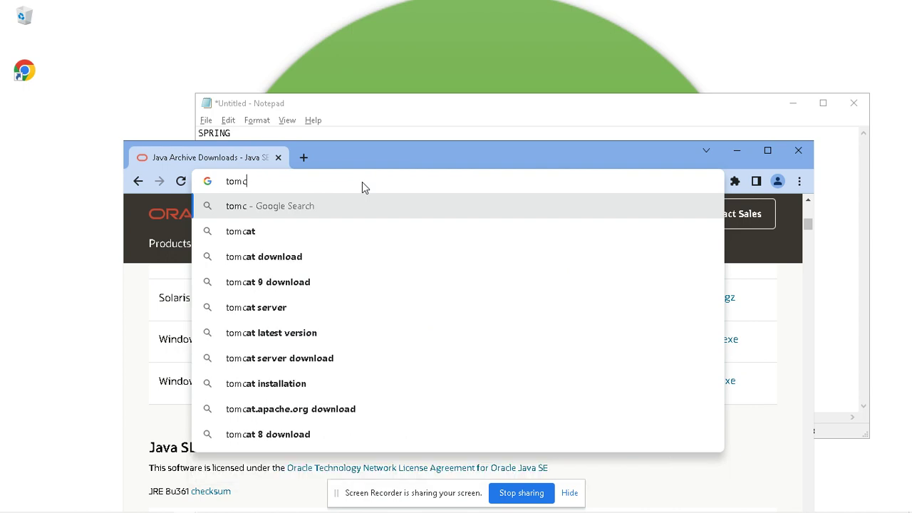
text(at)
key(Return)
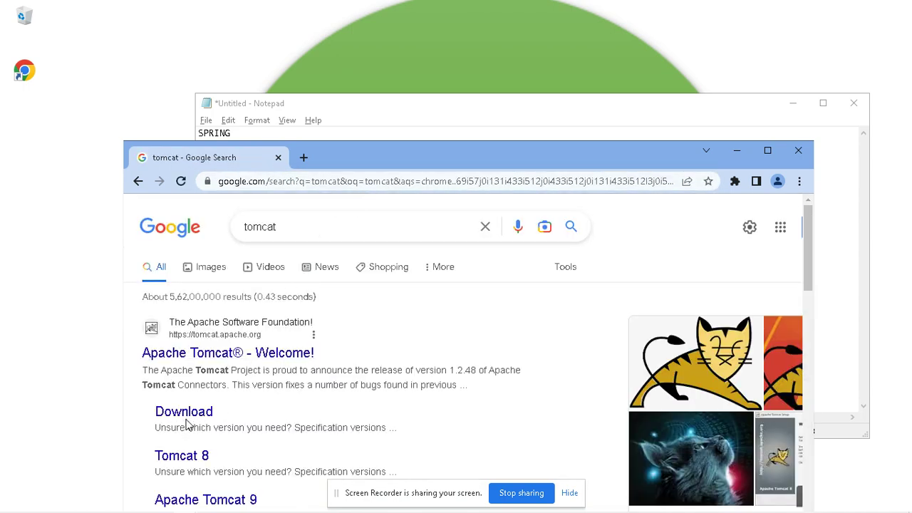
scroll(199, 420, down, 2)
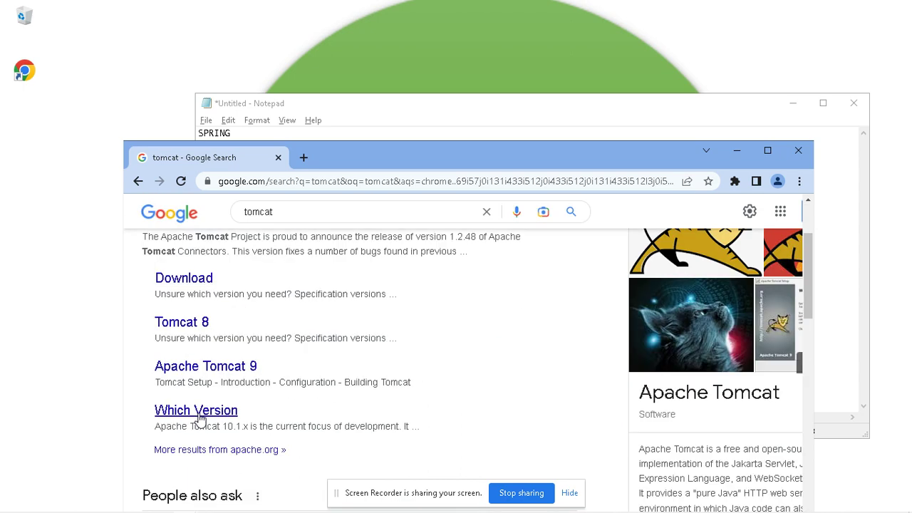
click(244, 367)
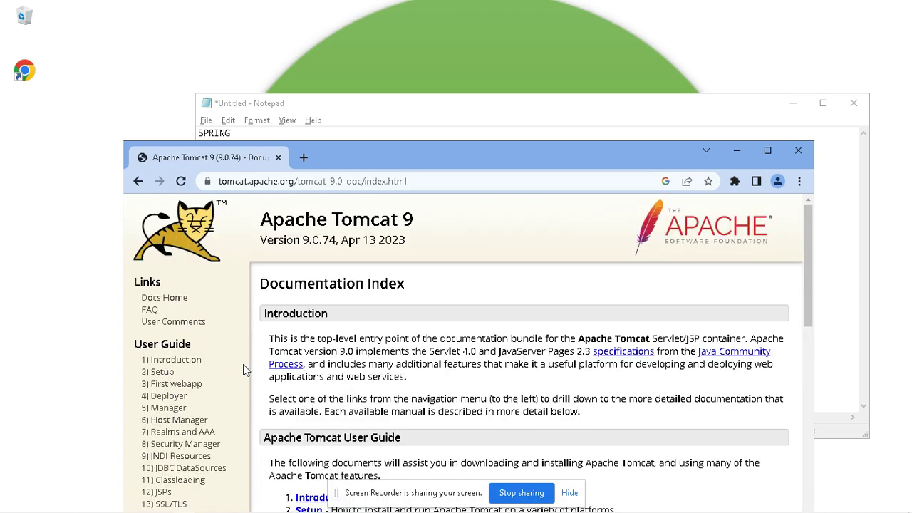
Step: Maximize Chrome and look over the Tomcat 9 documentation index
click(767, 150)
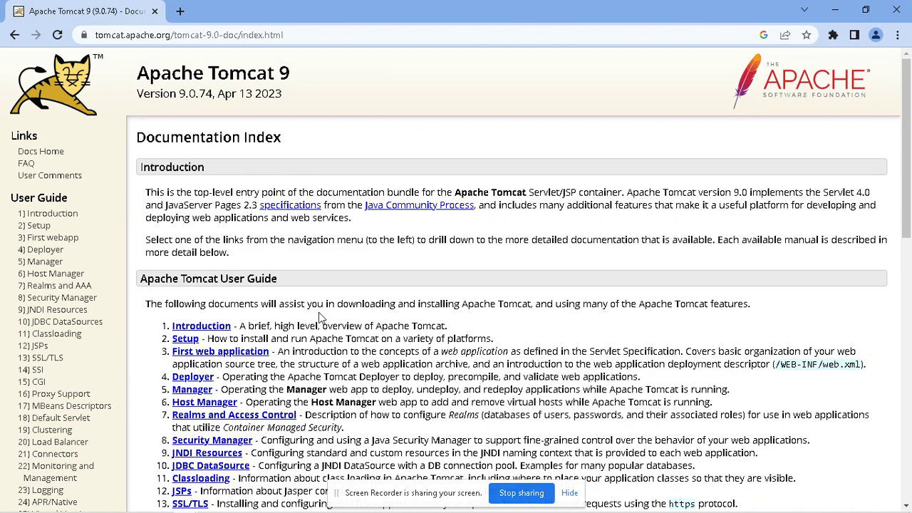
scroll(318, 312, down, 5)
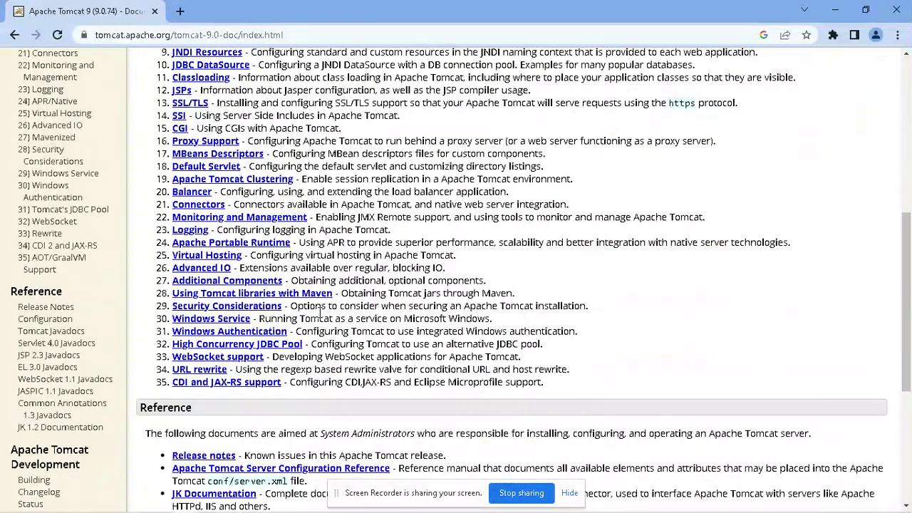
scroll(319, 312, down, 4)
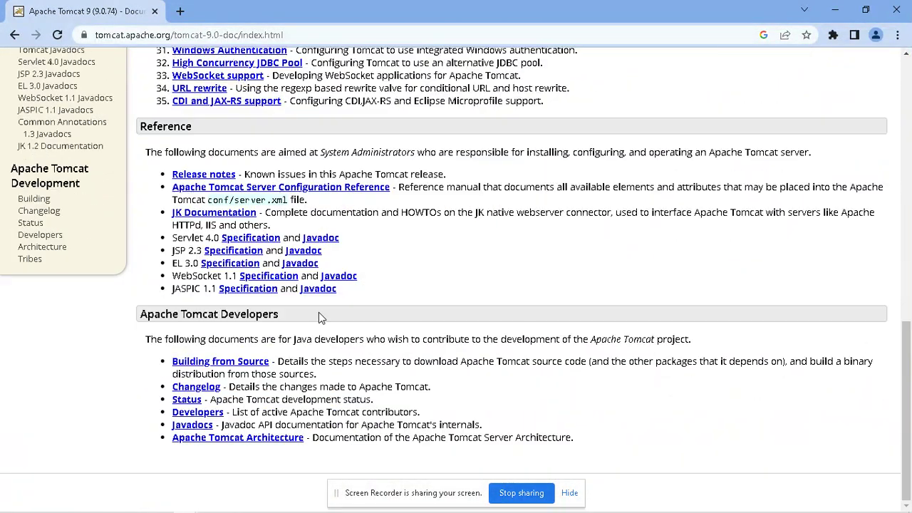
scroll(318, 312, up, 4)
scroll(319, 314, up, 4)
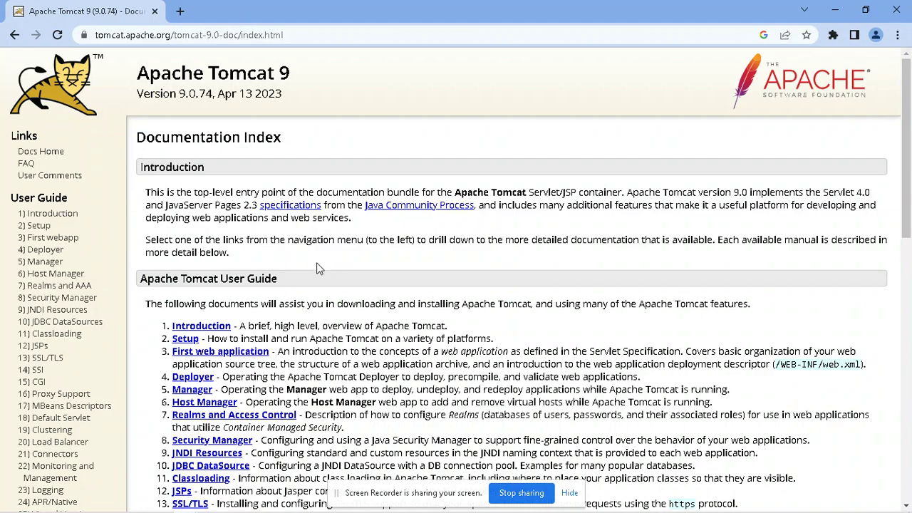
Step: Open the Tomcat Setup page and go to its Windows installation section
click(185, 340)
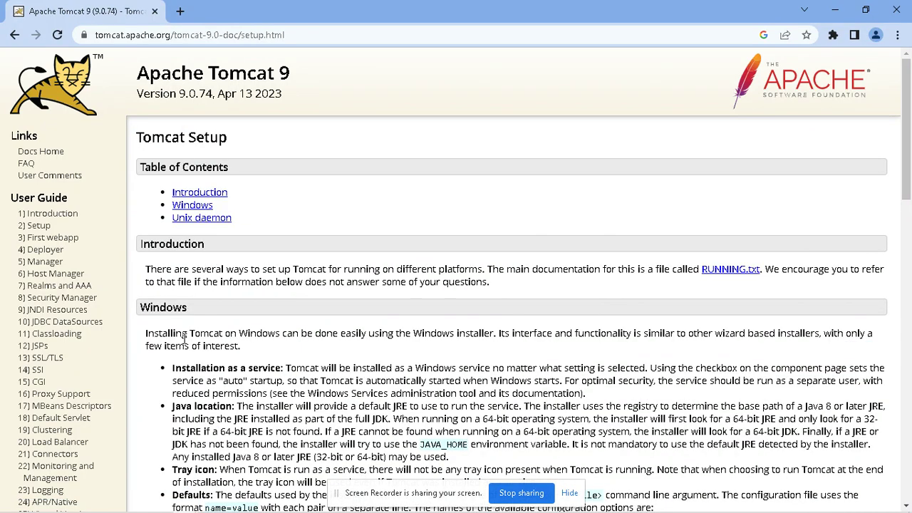
scroll(293, 372, down, 4)
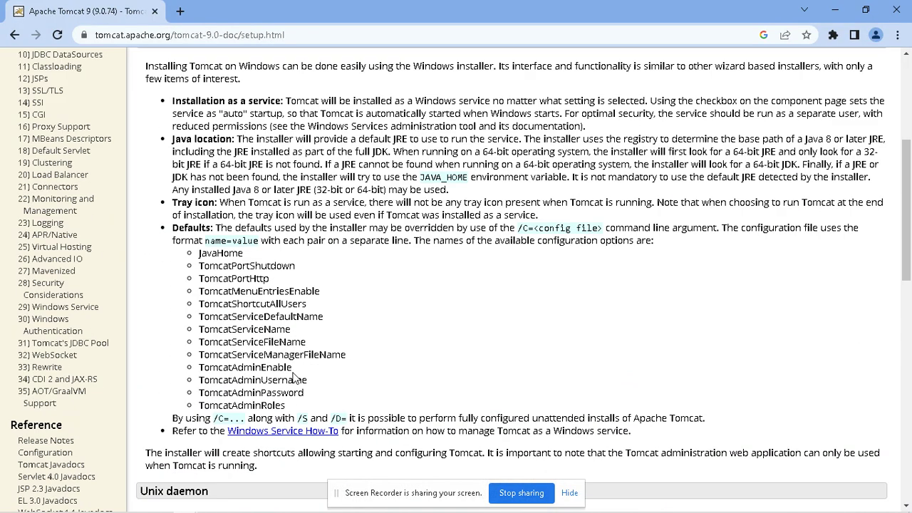
scroll(293, 378, down, 8)
scroll(292, 378, up, 12)
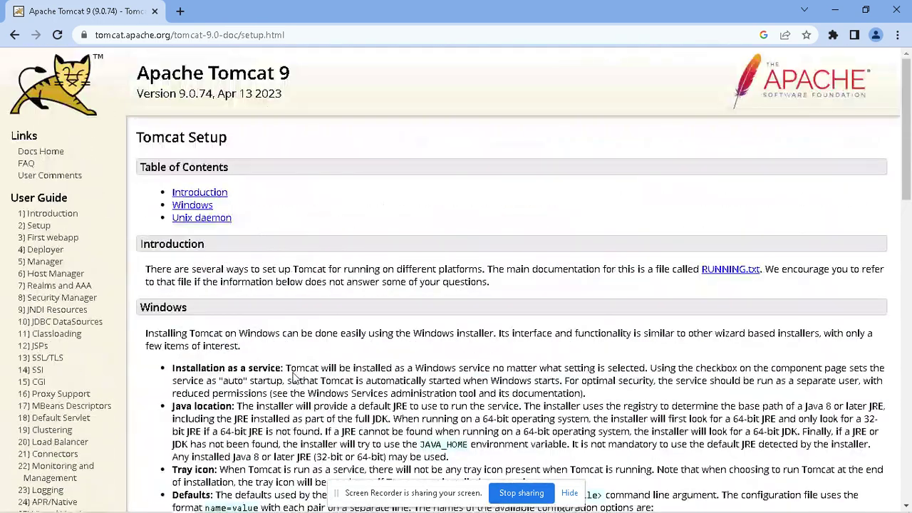
click(204, 206)
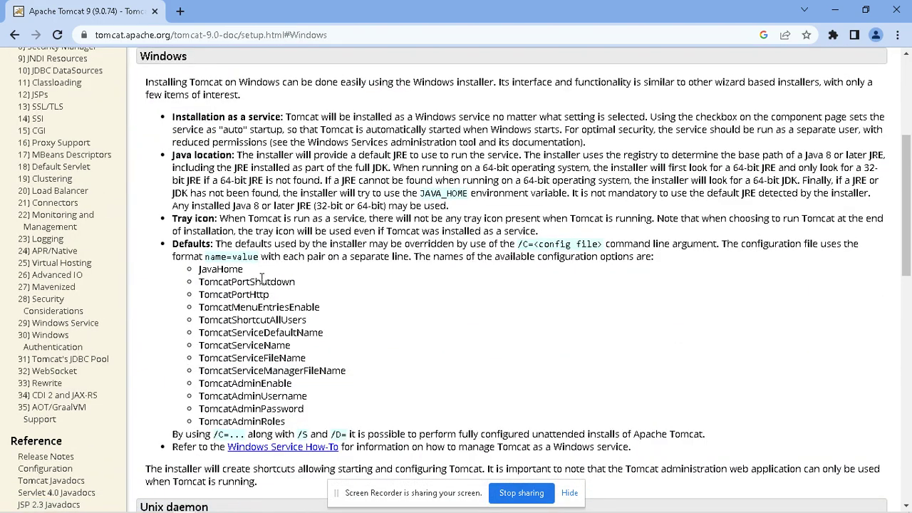
scroll(262, 278, up, 4)
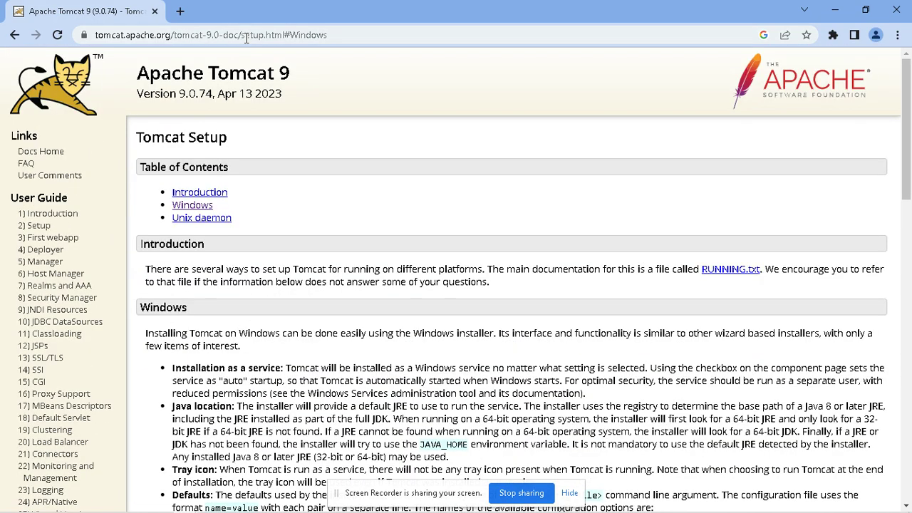
Step: Search 'tomcat download' and open the Apache Tomcat - Welcome! page
click(247, 37)
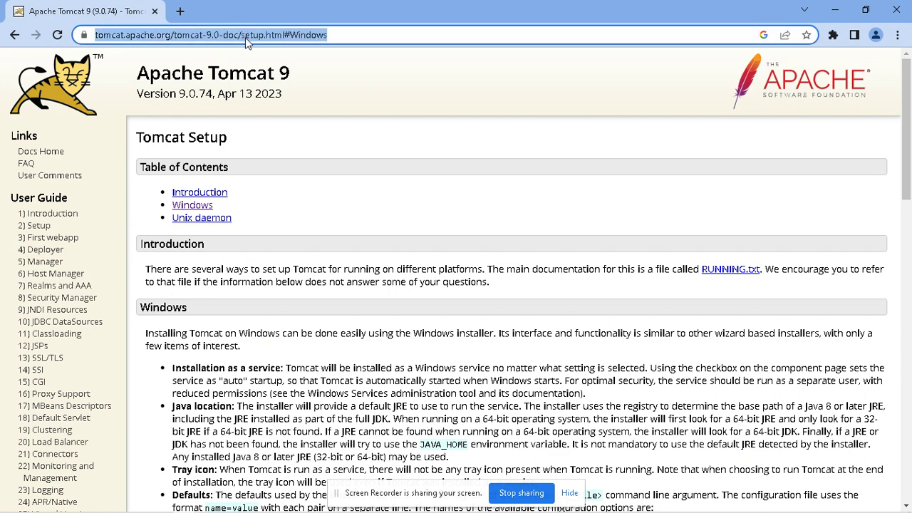
text(tomcat downo)
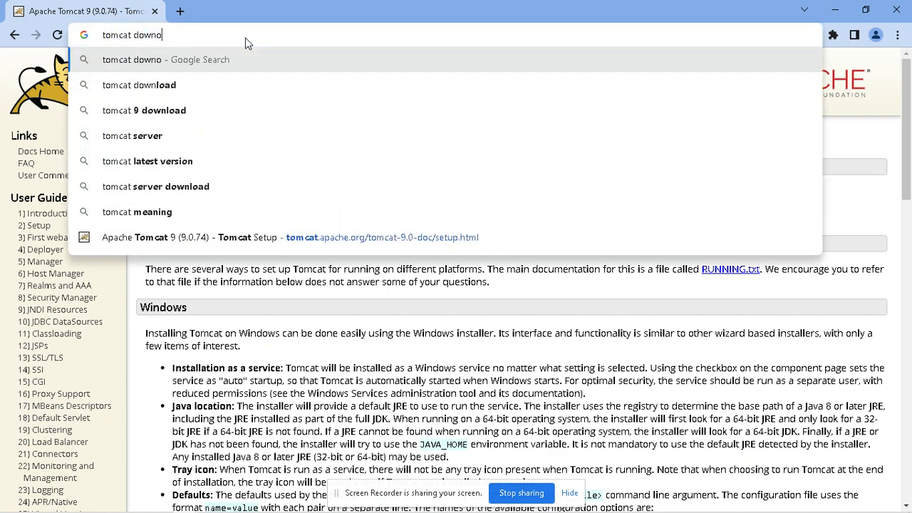
key(BackSpace)
text(load)
key(Return)
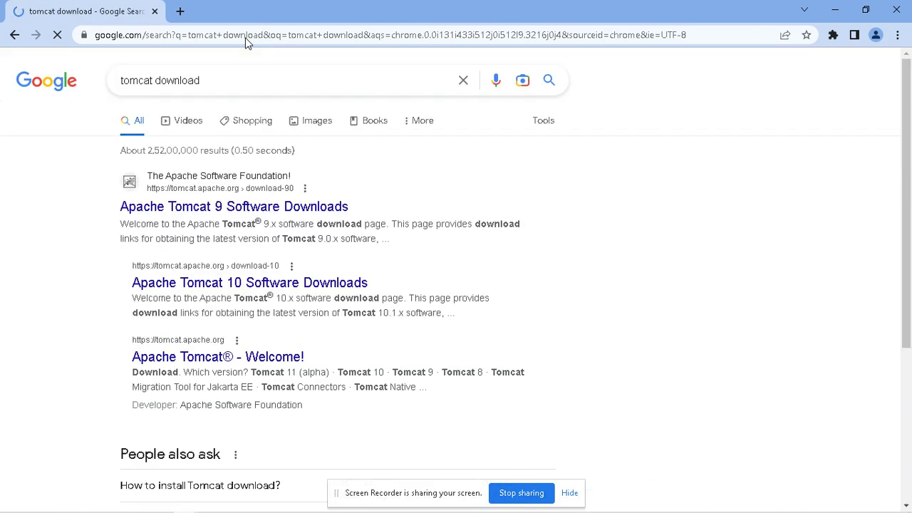
click(269, 365)
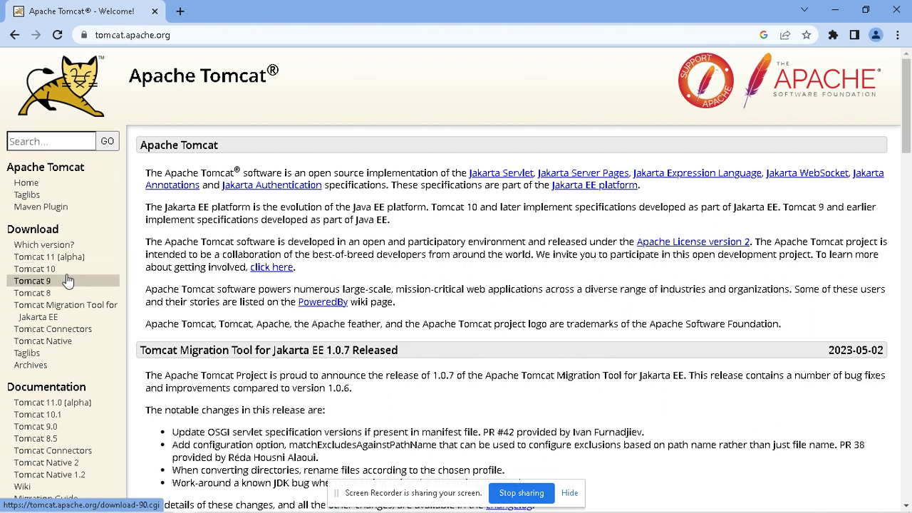
Step: On the Tomcat 9 download page, download the 9.0.74 32-bit/64-bit Windows Service Installer
click(64, 285)
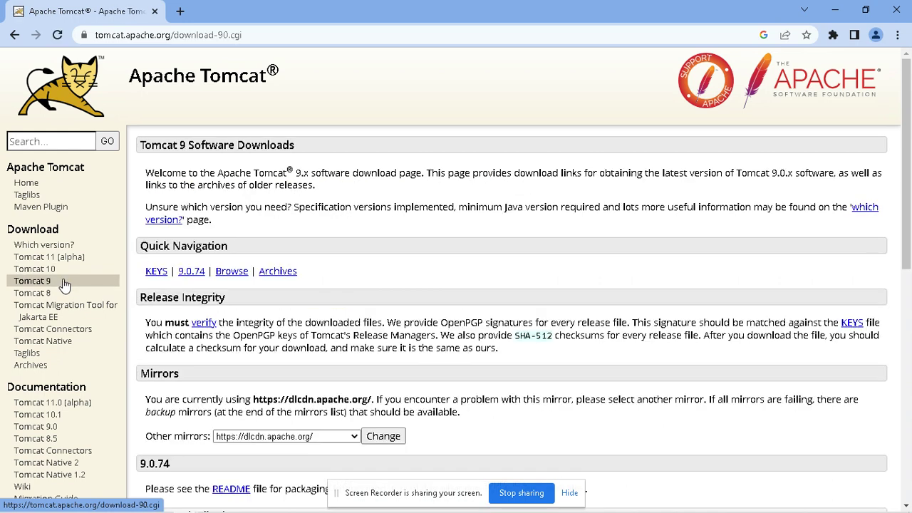
scroll(352, 299, down, 2)
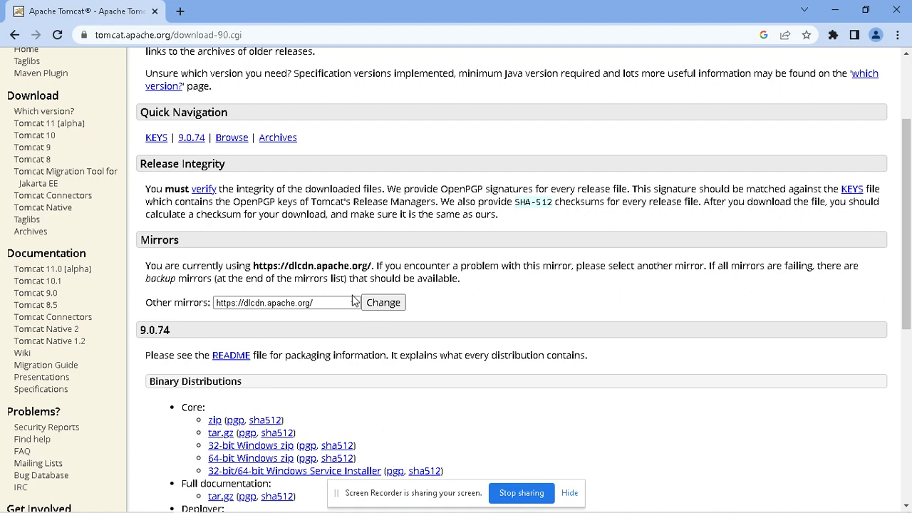
scroll(352, 300, down, 2)
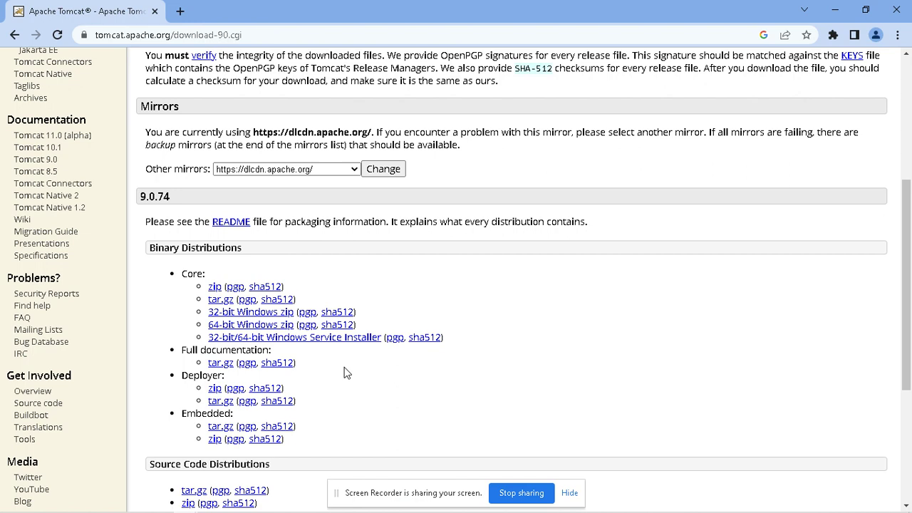
scroll(346, 373, down, 2)
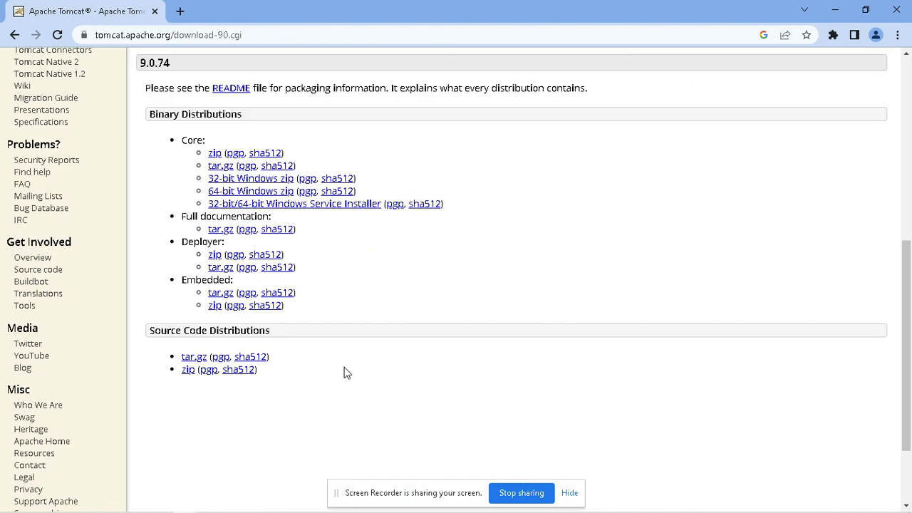
scroll(327, 379, up, 1)
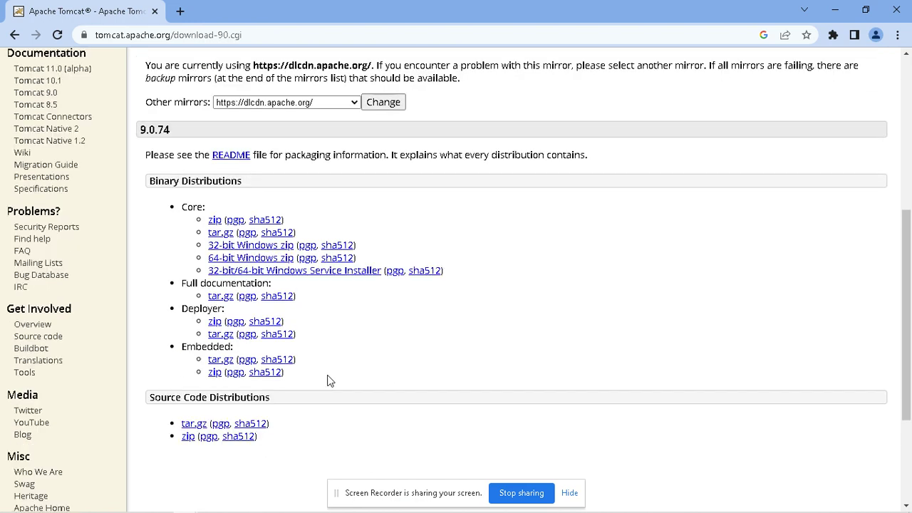
click(347, 278)
Step: Accept the Tomcat licence and add the Service Startup, Native, Examples and Host Manager components
click(540, 378)
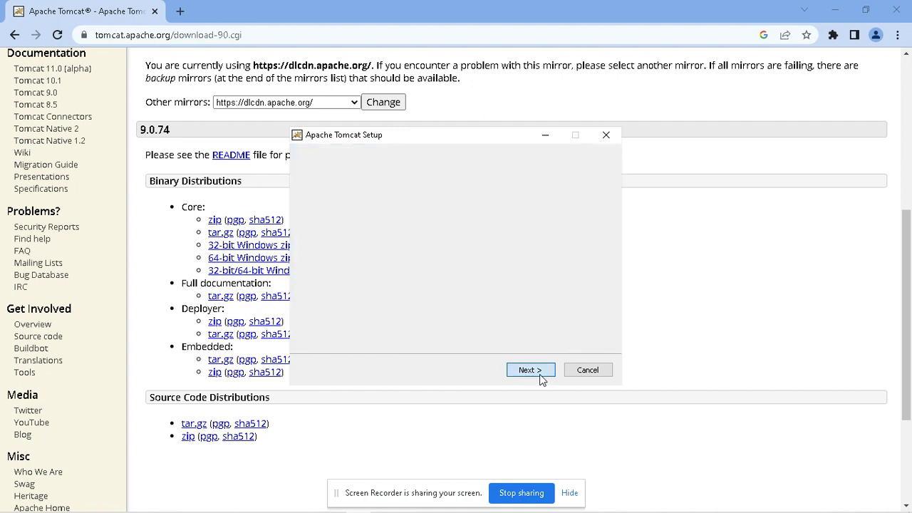
click(542, 377)
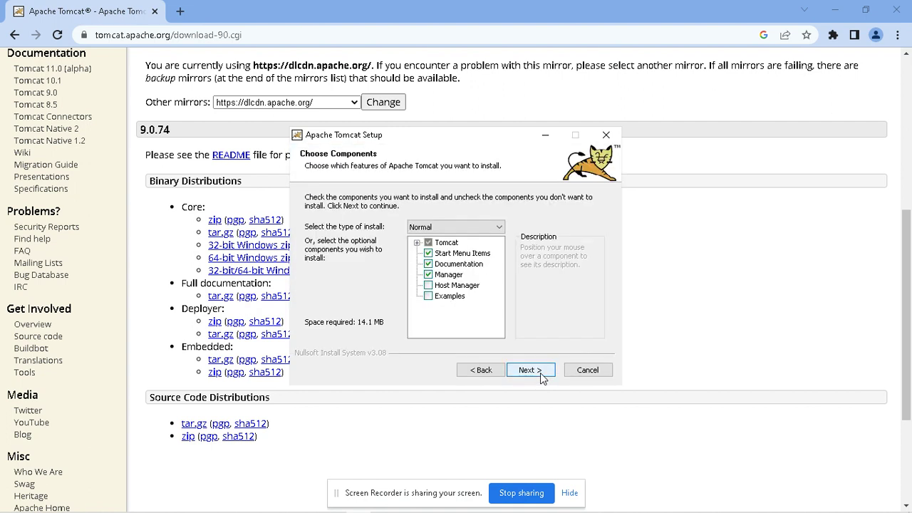
click(416, 243)
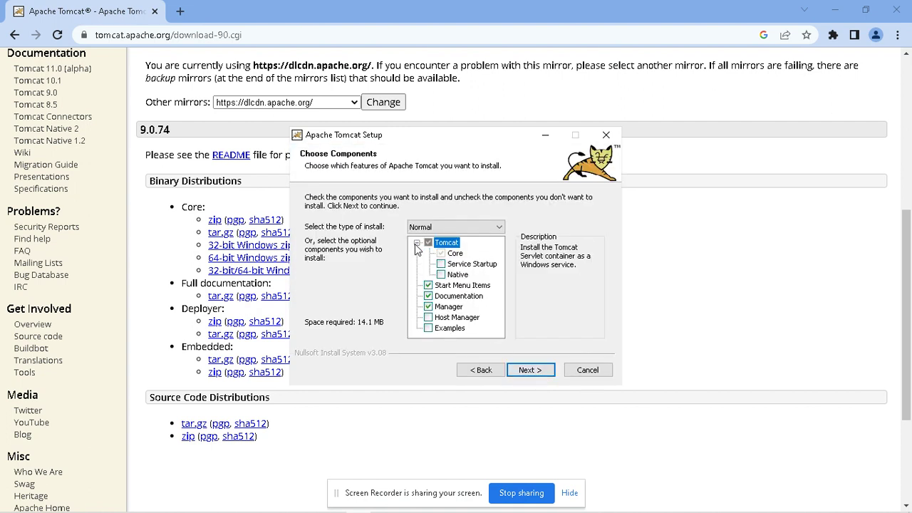
click(441, 264)
click(441, 275)
click(428, 328)
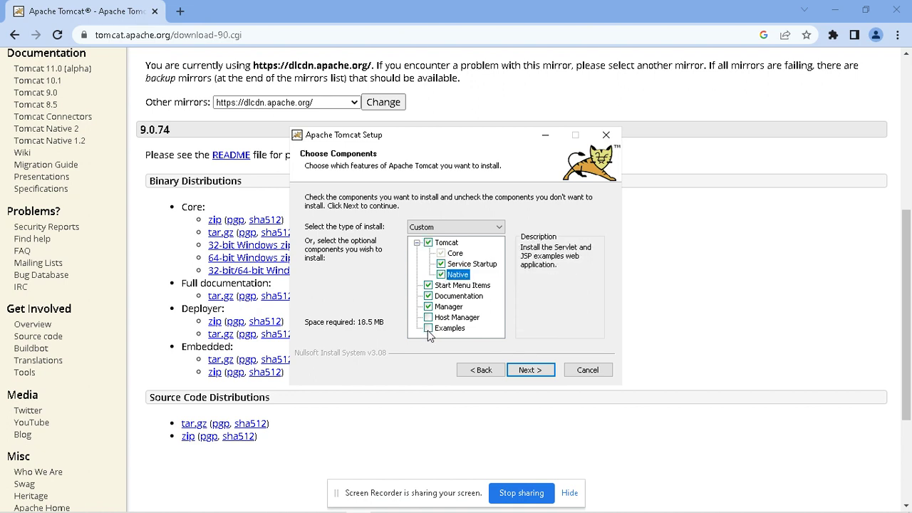
click(428, 317)
click(532, 372)
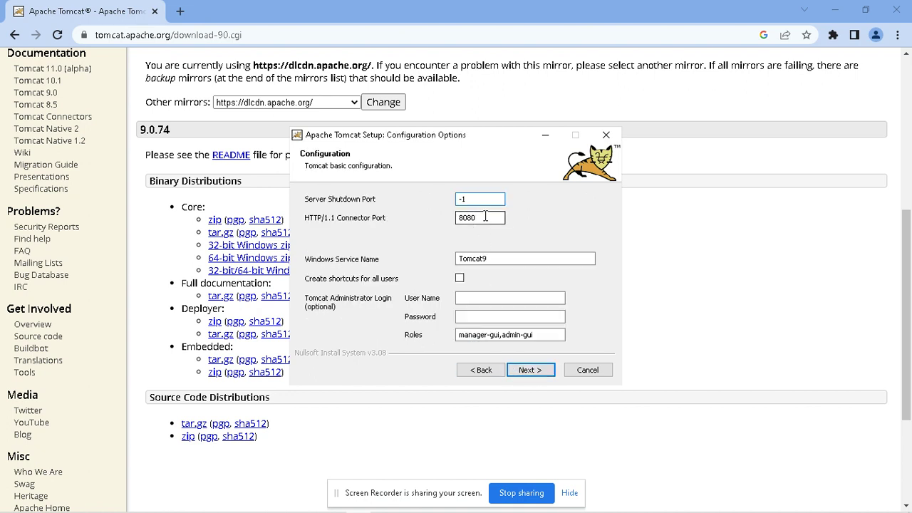
Step: Enter the administrator user name and password, then accept the detected jre1.8.0_202 Java path
drag(488, 217, 452, 218)
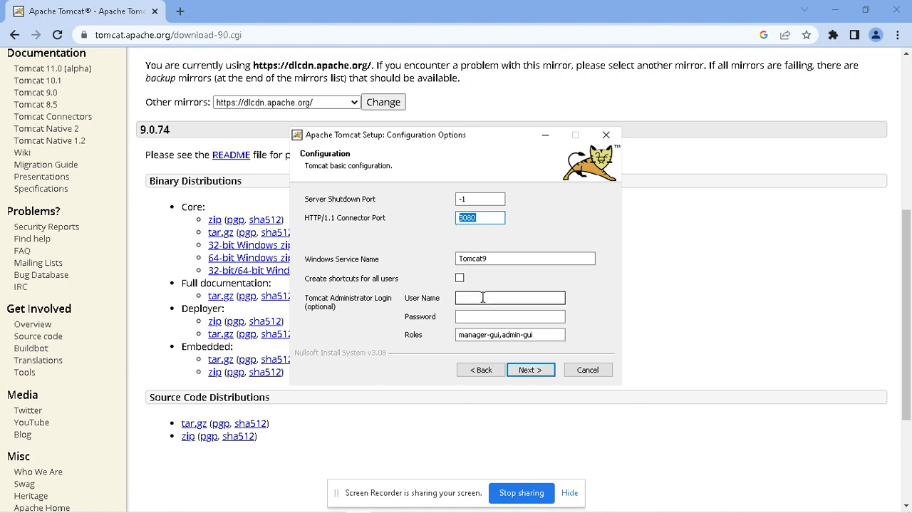
click(482, 298)
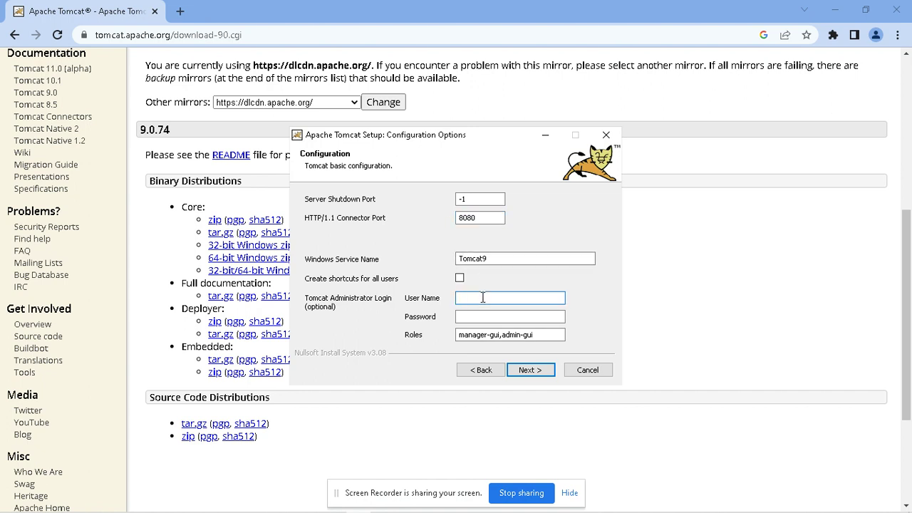
text(admin)
key(Tab)
text(admin)
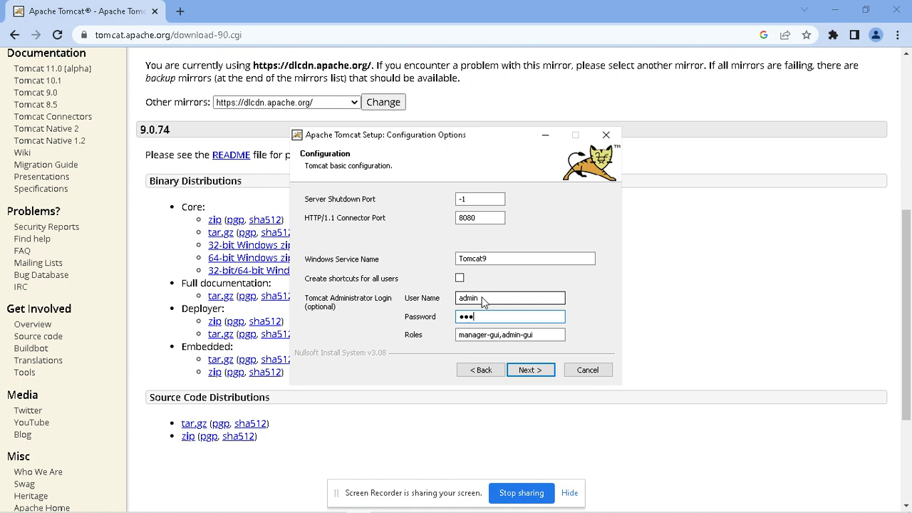
key(Return)
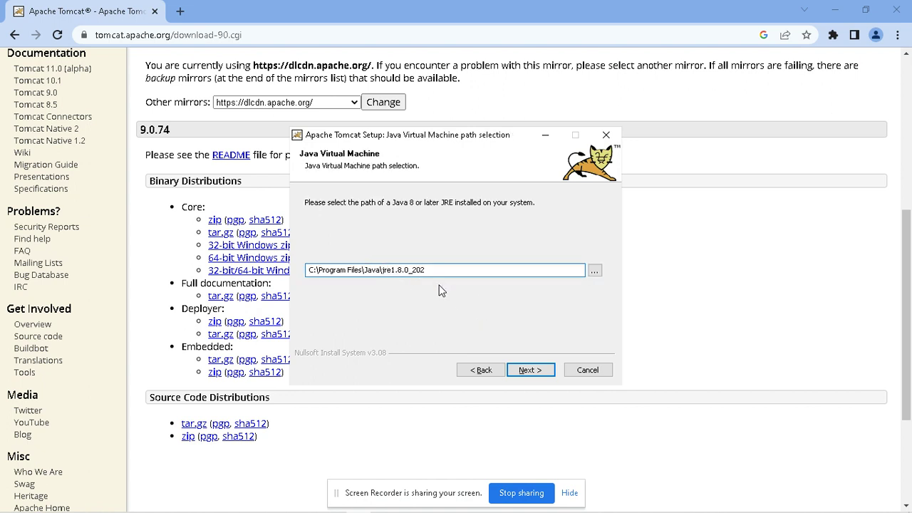
click(531, 370)
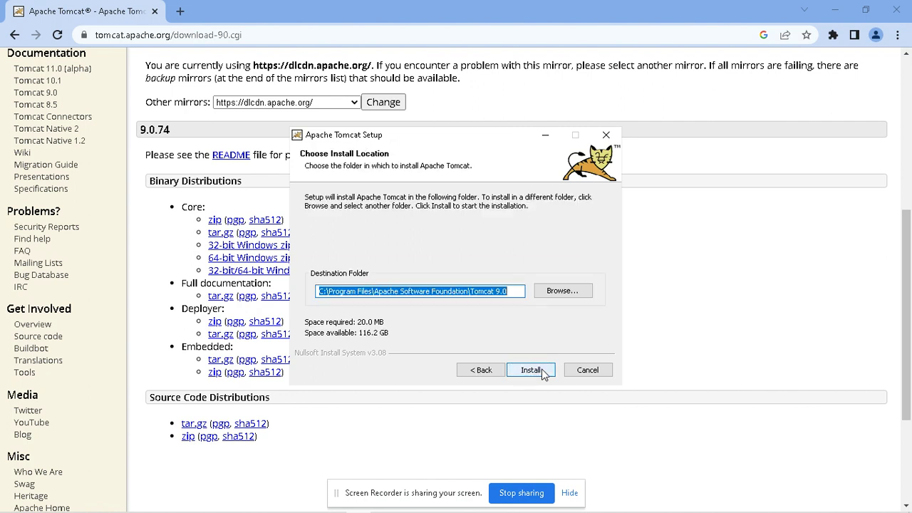
Step: Install Tomcat 9, turn off Show Readme, and close the setup wizard
click(542, 370)
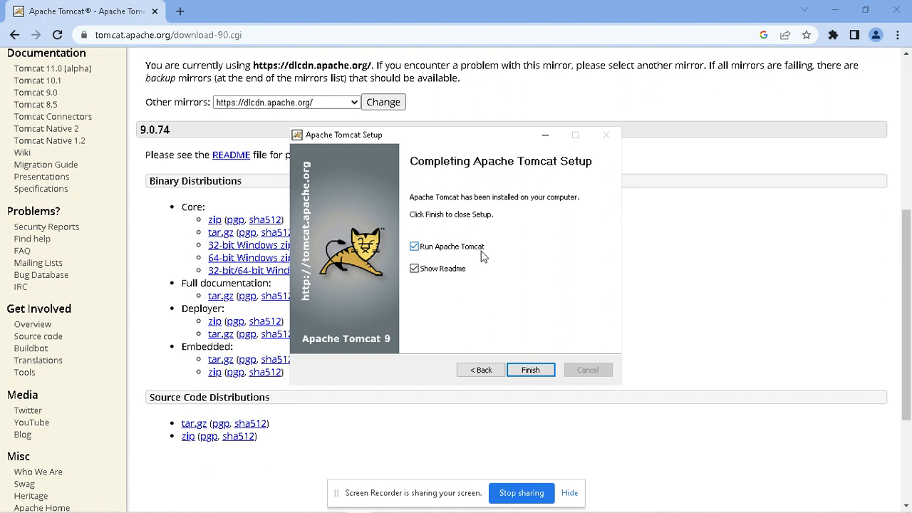
click(415, 270)
click(529, 370)
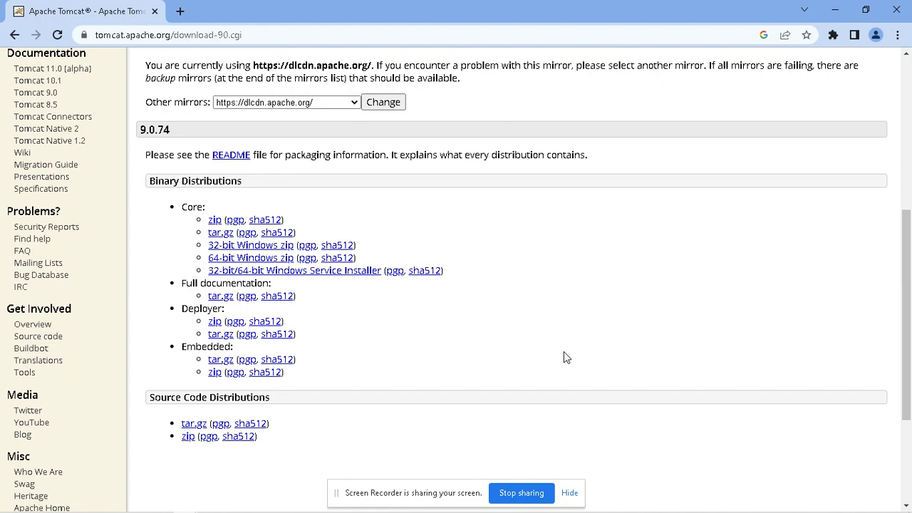
Step: In a new tab, choose the localhost address suggestion from the address bar
click(181, 12)
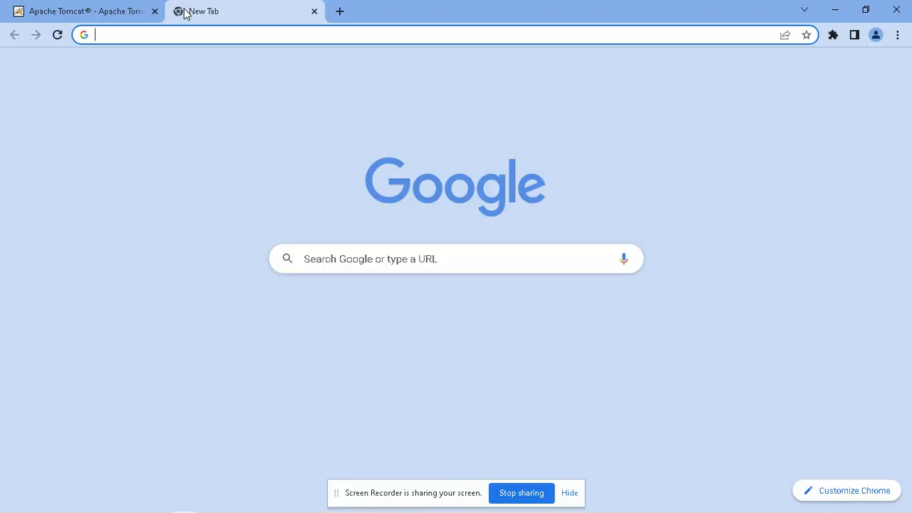
text(https)
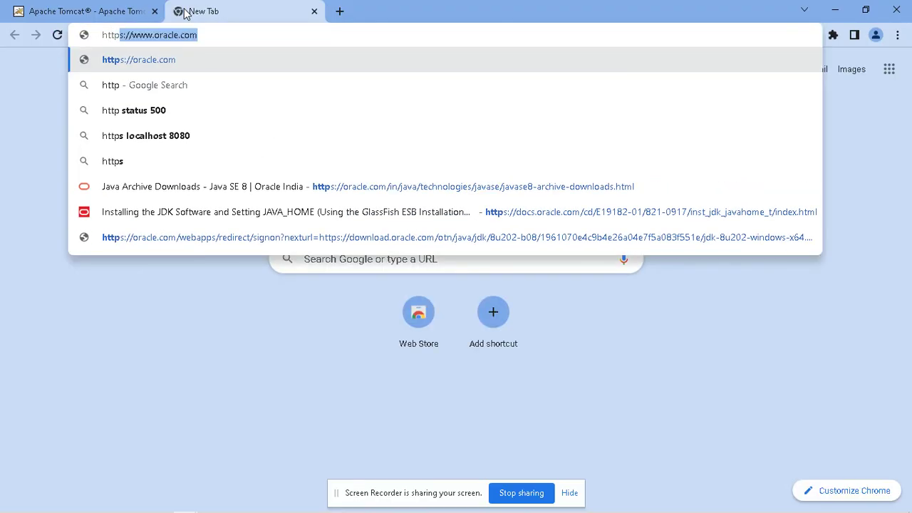
key(BackSpace)
key(BackSpace)
text(:/localho)
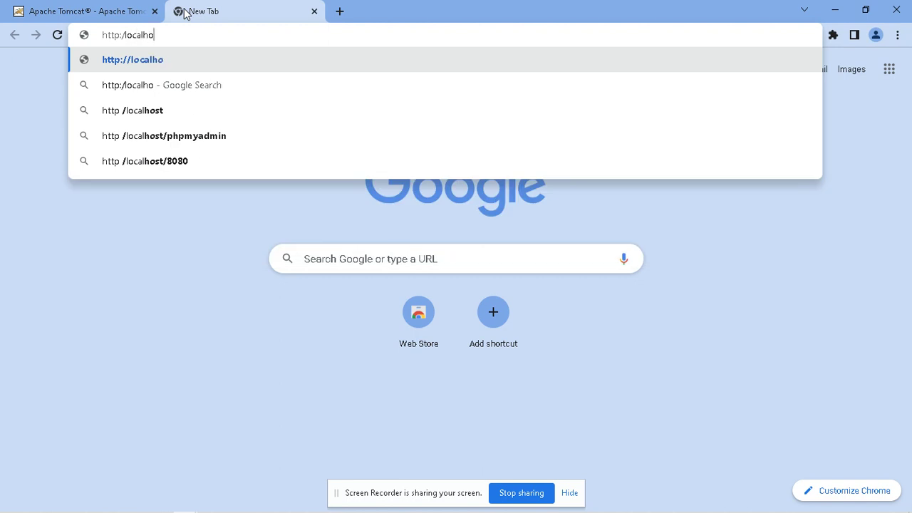
text(st)
key(Down)
key(Down)
key(Down)
key(Down)
key(Return)
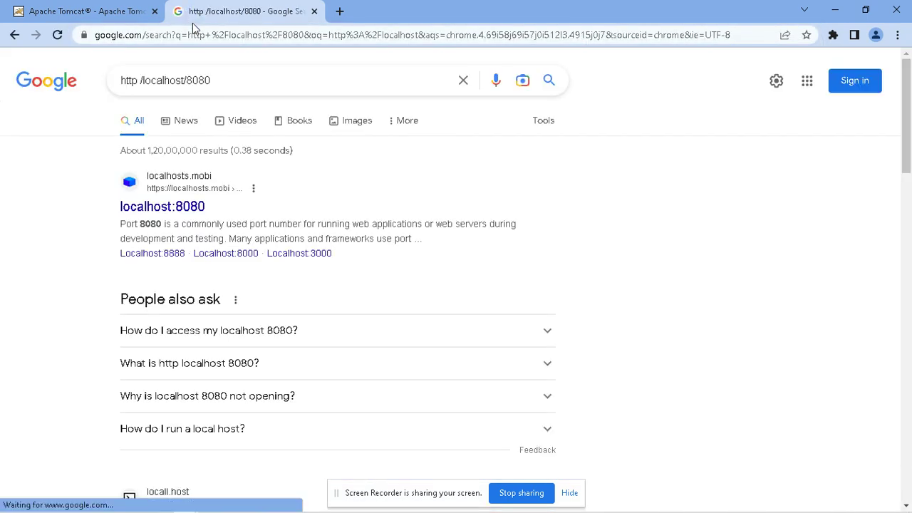
click(238, 36)
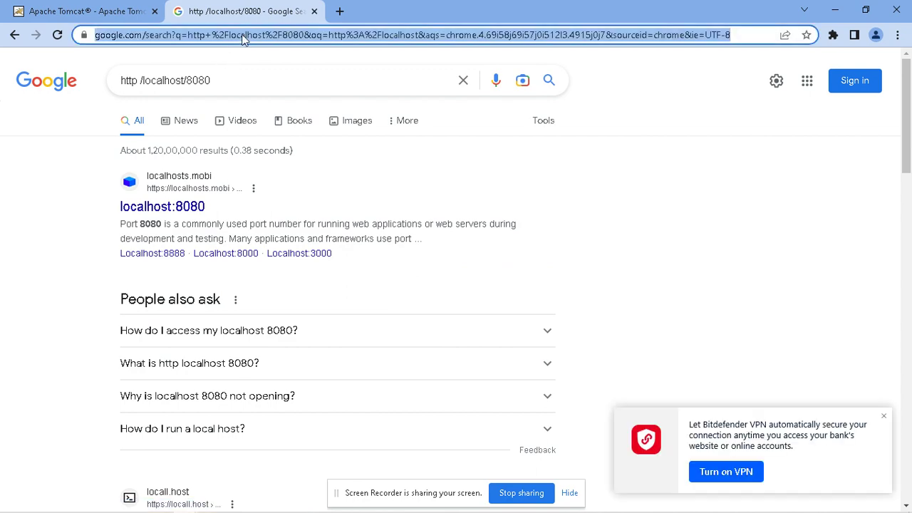
text(http://l)
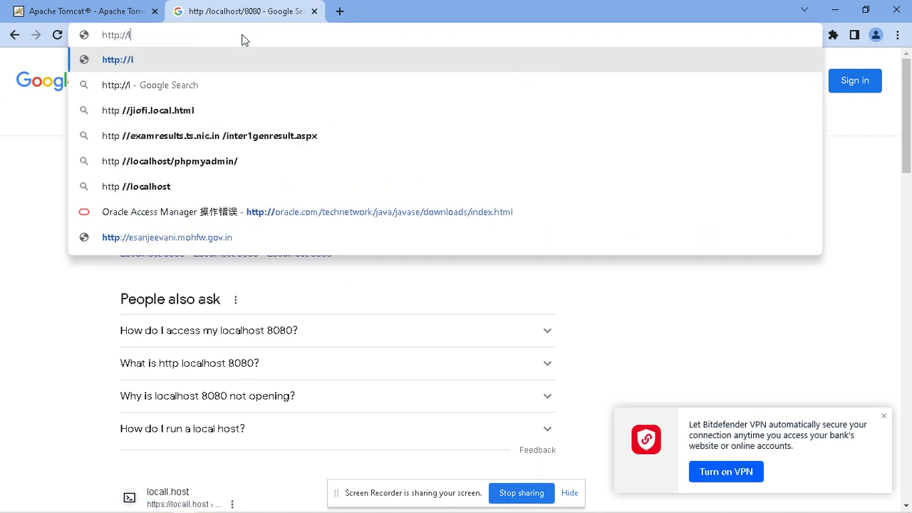
text(ocalhost)
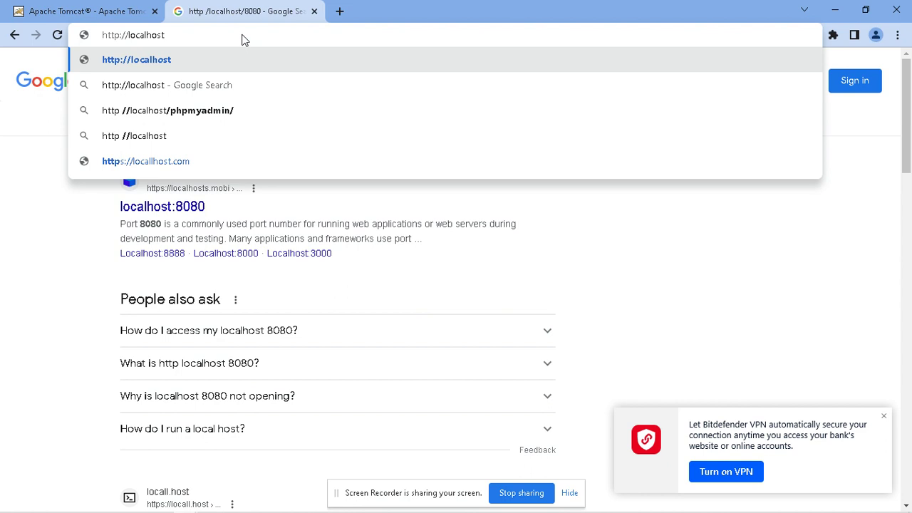
text(:8080)
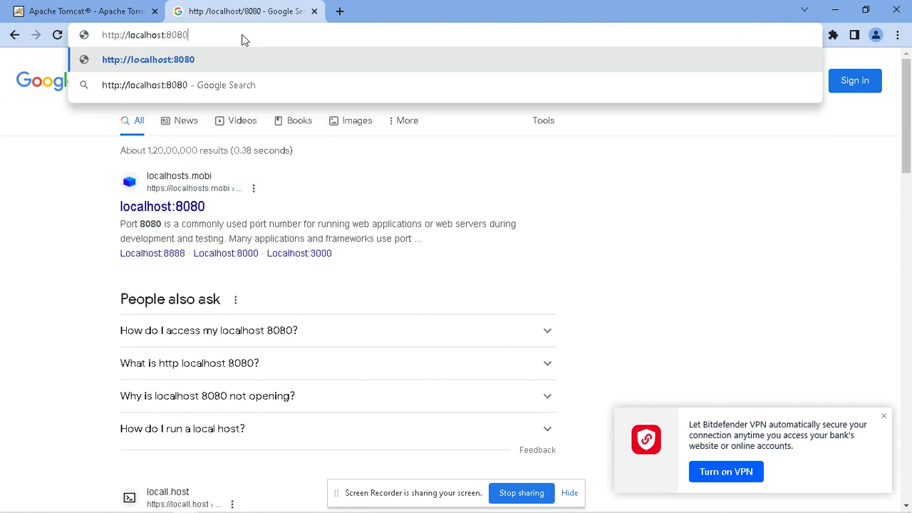
key(Return)
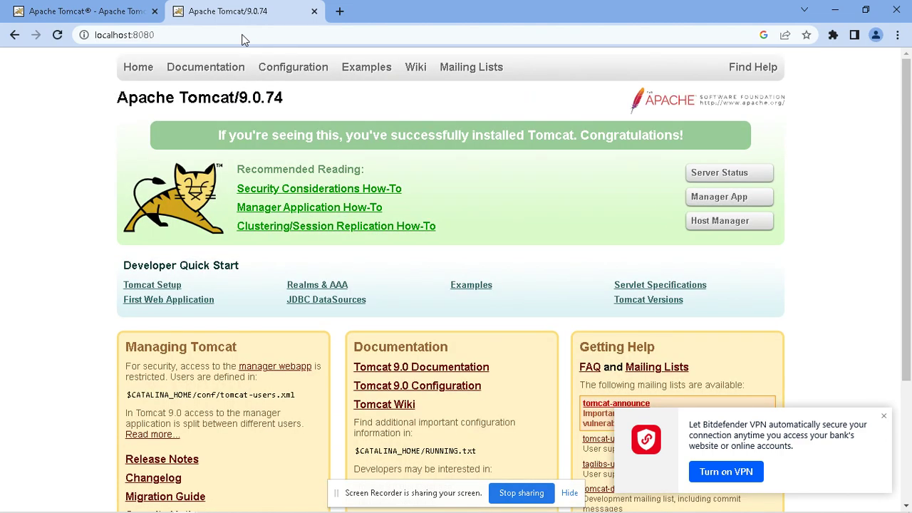
drag(219, 136, 561, 137)
click(884, 416)
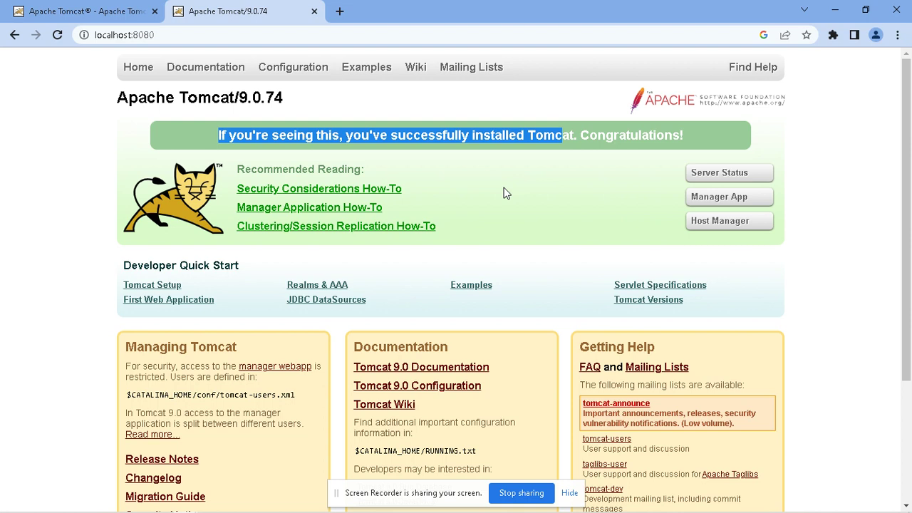
Step: Open Server Status, sign in with the administrator credentials, and decline saving the password
click(728, 175)
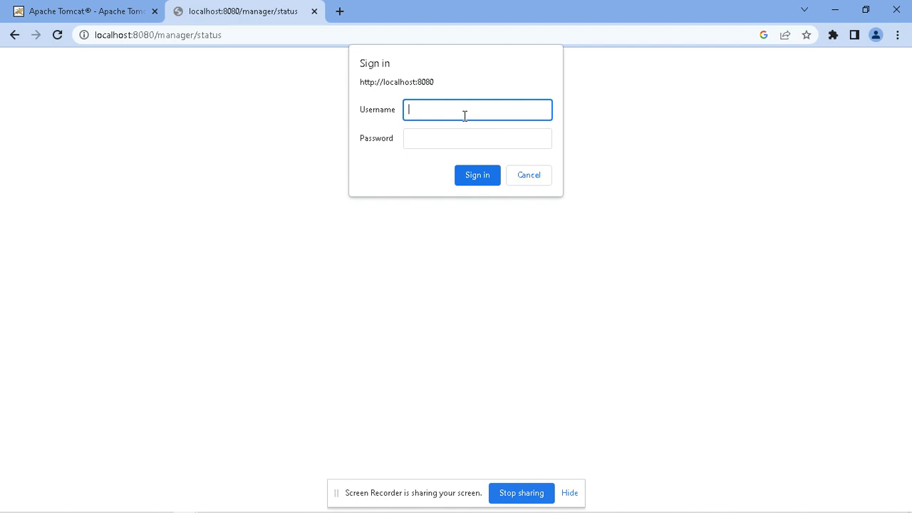
text(admin)
key(Tab)
text(admin)
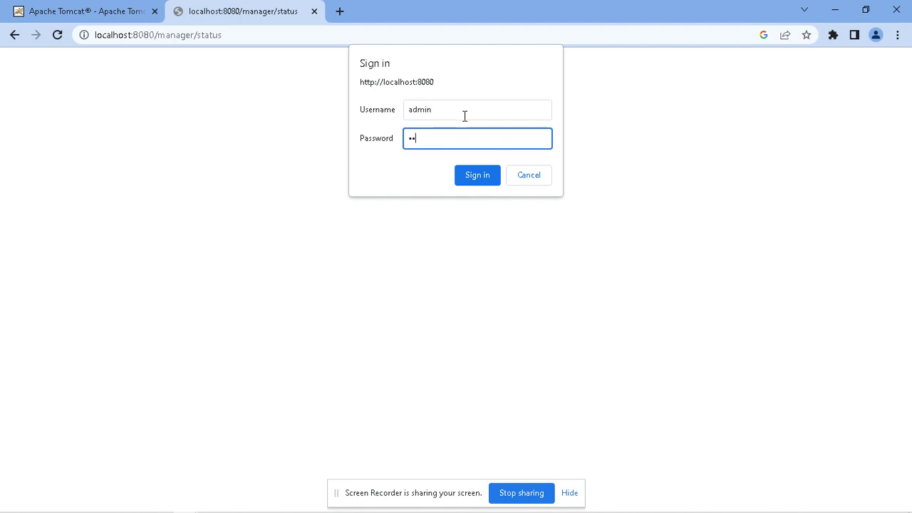
key(Return)
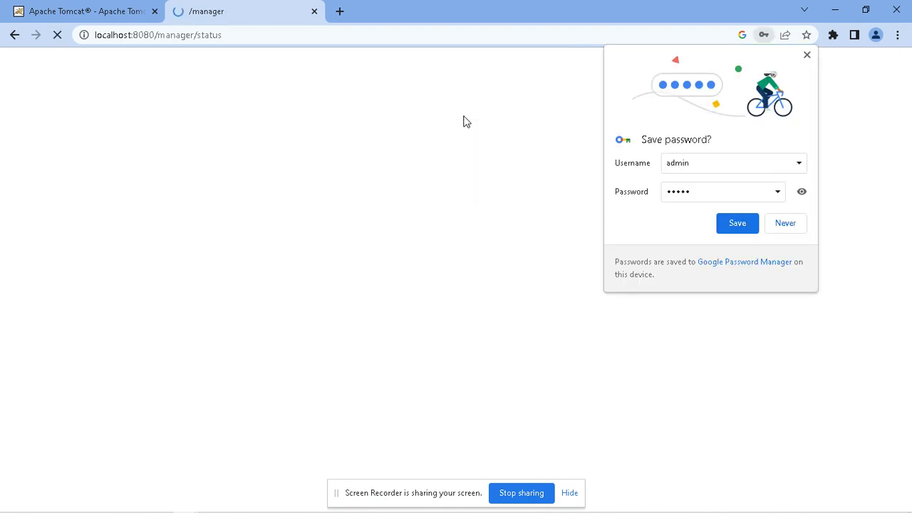
click(800, 222)
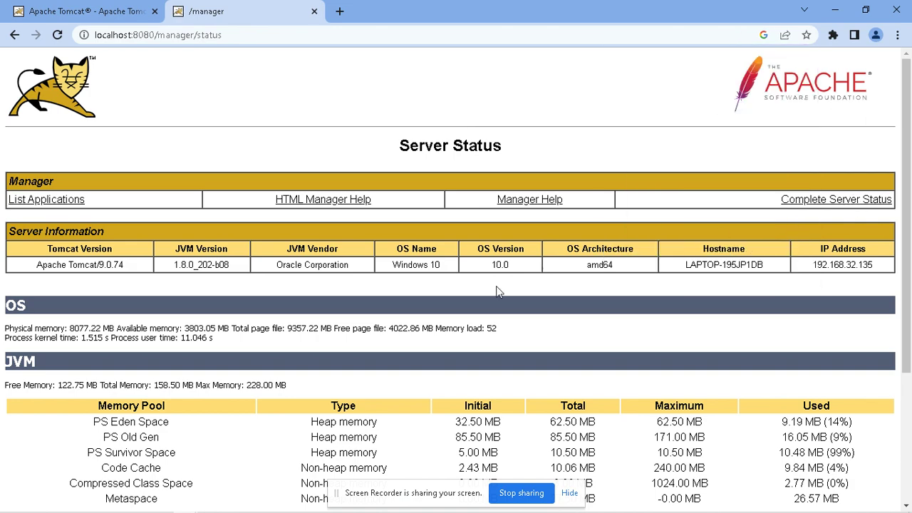
Step: Check Apache Tomcat/9.0.74 and JVM 1.8.0_202-b08, then remove /manager/status from the address
scroll(475, 322, down, 3)
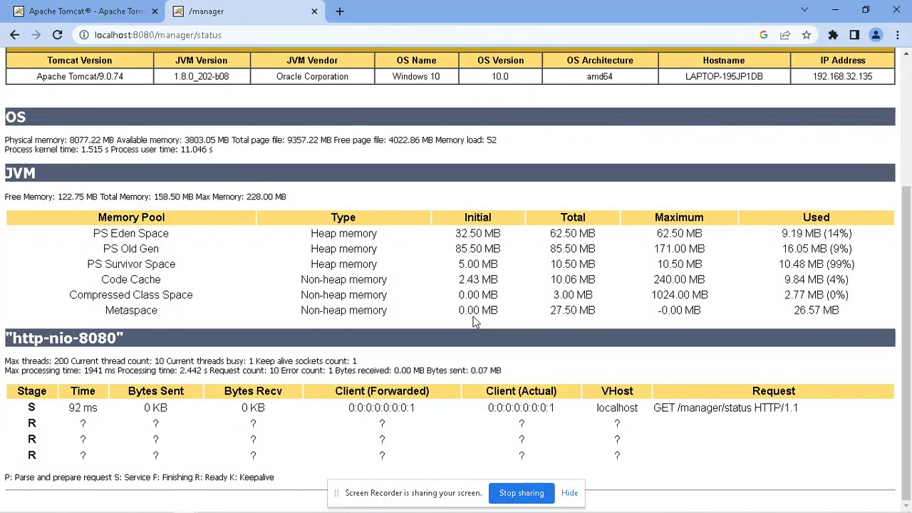
scroll(475, 322, up, 3)
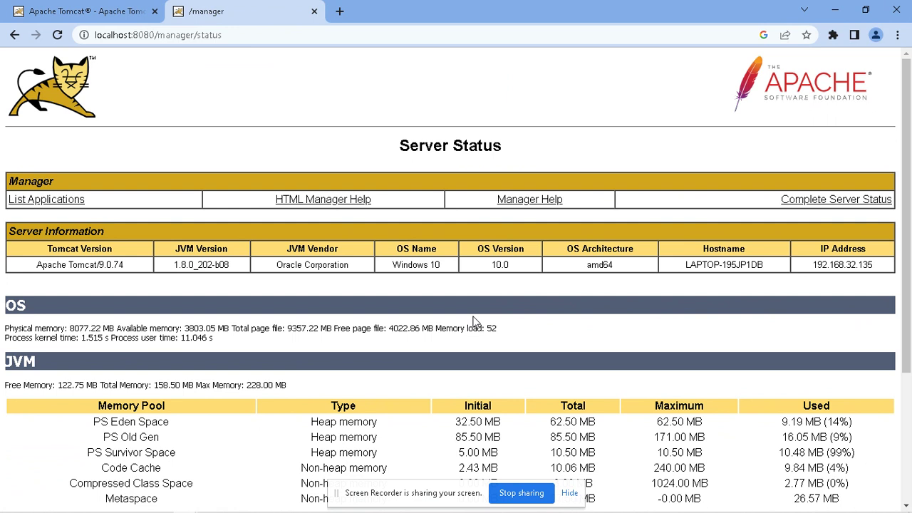
triple_click(212, 264)
triple_click(121, 265)
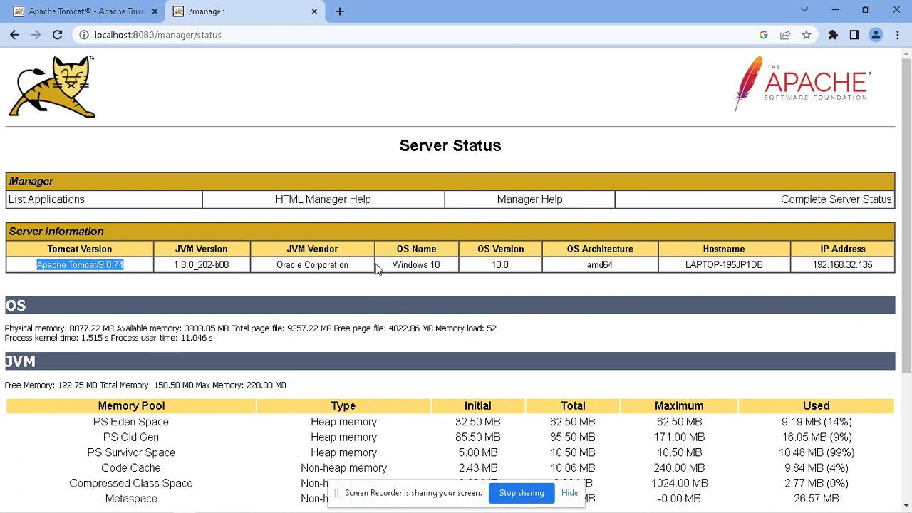
scroll(522, 353, down, 3)
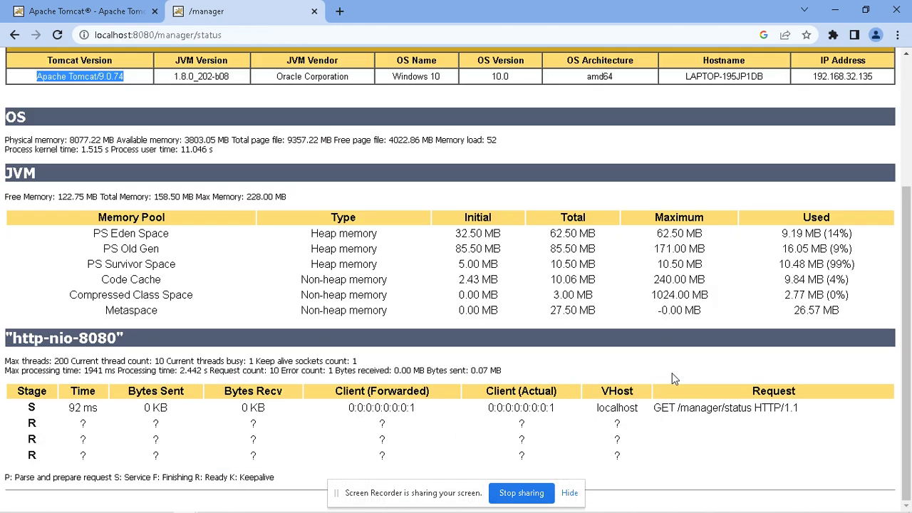
scroll(672, 373, up, 3)
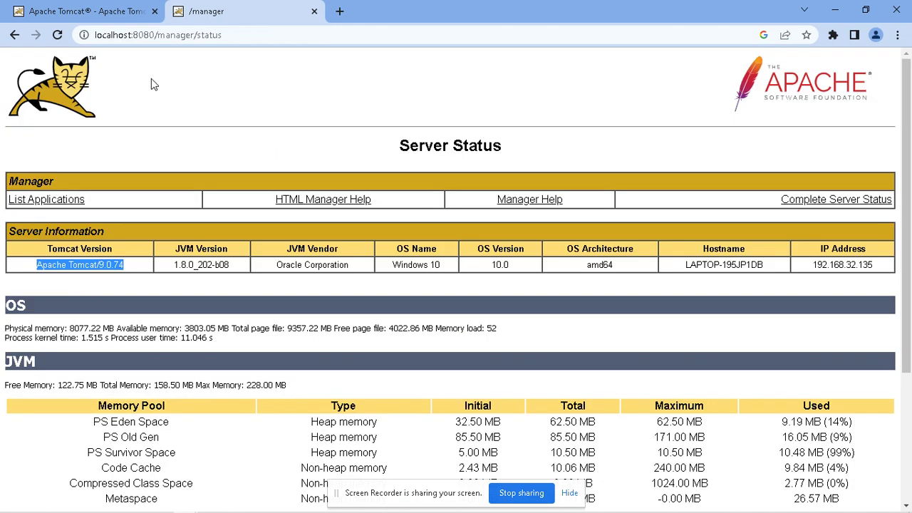
drag(158, 35, 235, 37)
key(BackSpace)
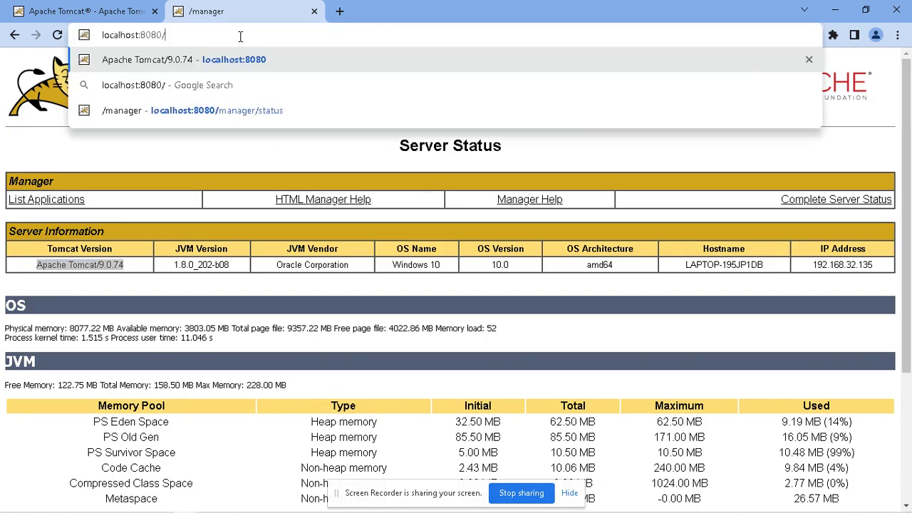
Step: Return to the localhost:8080 Tomcat welcome page and restore Chrome to a smaller window
key(Return)
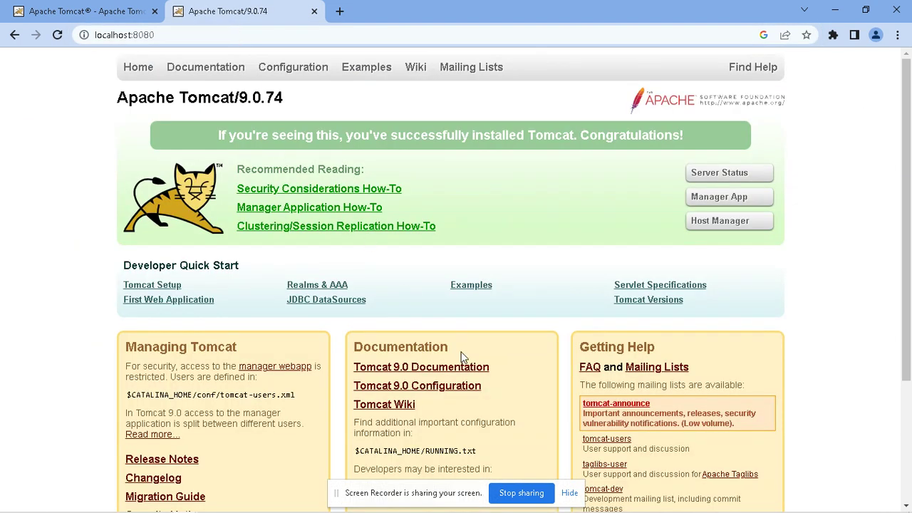
scroll(507, 404, down, 2)
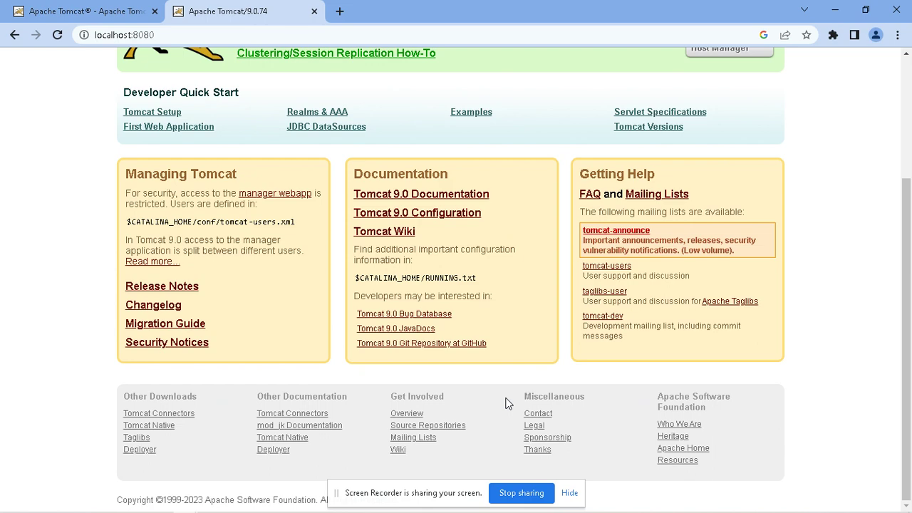
scroll(456, 369, up, 2)
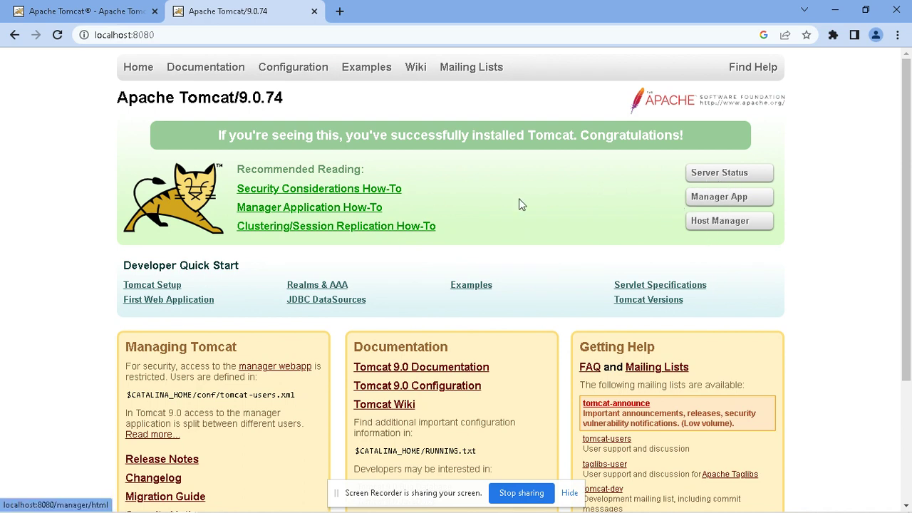
click(249, 35)
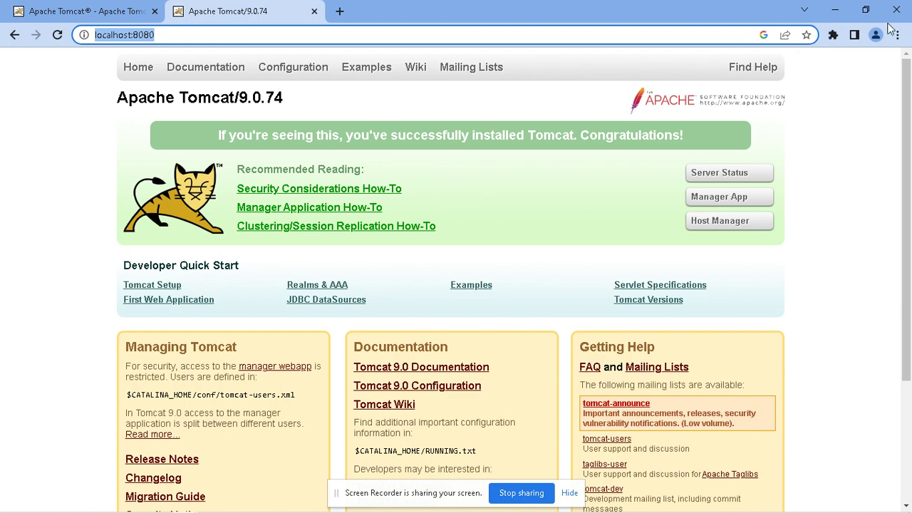
drag(674, 14, 605, 48)
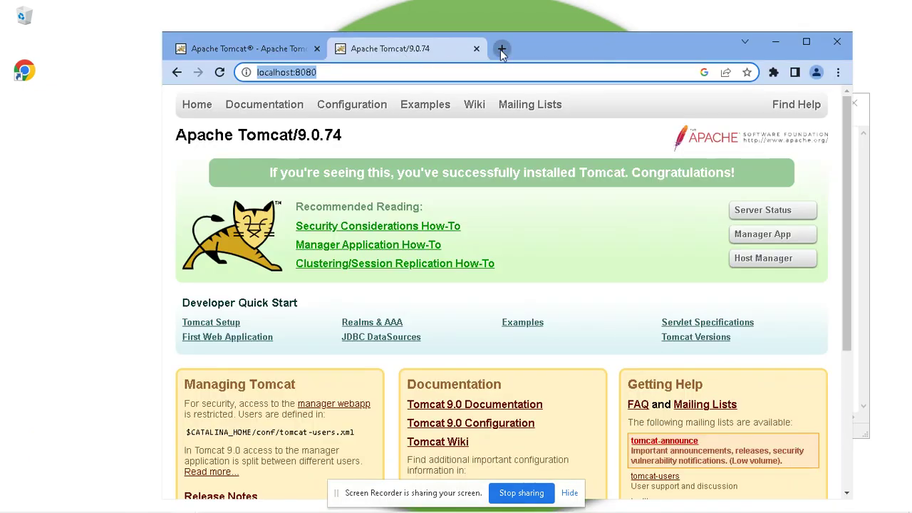
Step: Search 'eclipse download' in a new tab and open the Eclipse Downloads | The Eclipse Foundation result
click(502, 48)
click(453, 73)
text(eclipse)
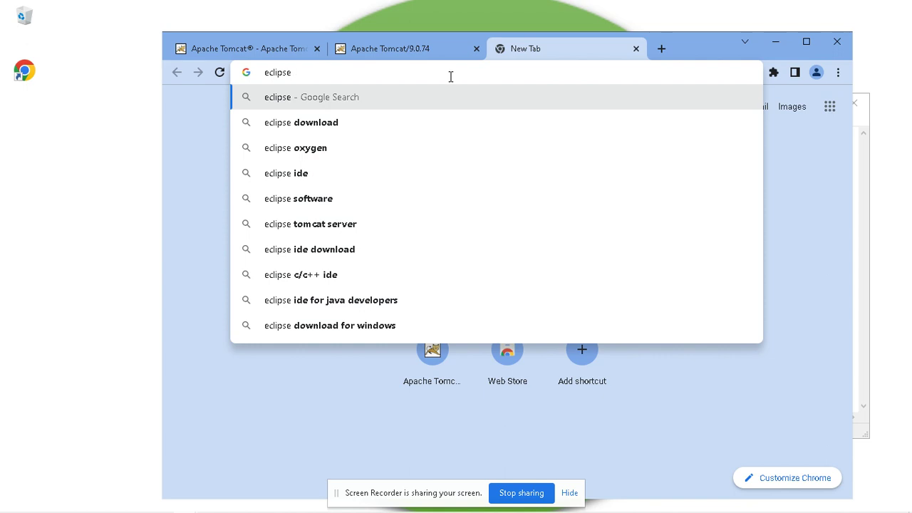
key(Down)
key(Return)
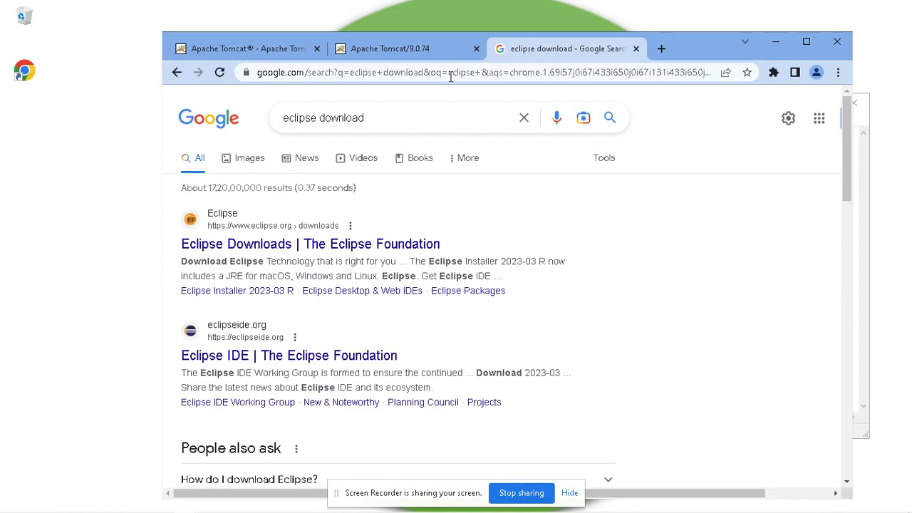
click(381, 249)
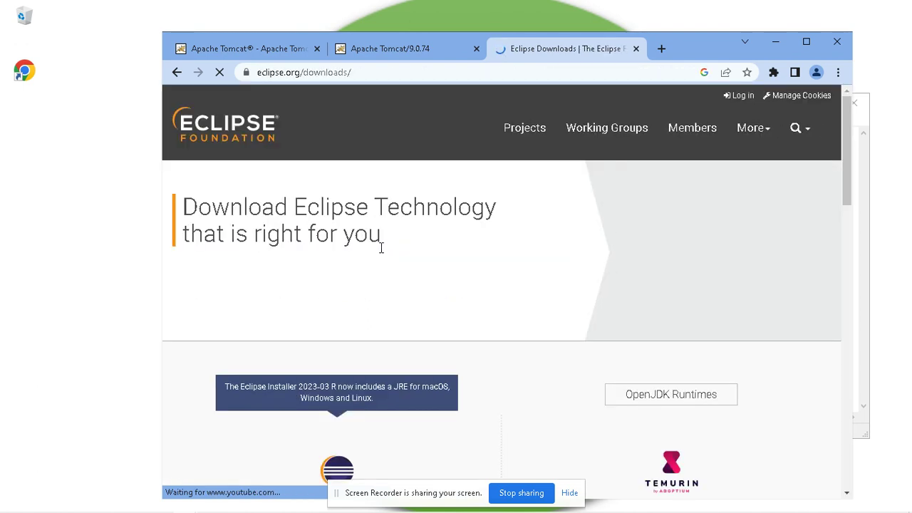
Step: Browse the eclipse.org downloads page and its Eclipse IDE 2023-03 section
scroll(382, 268, down, 4)
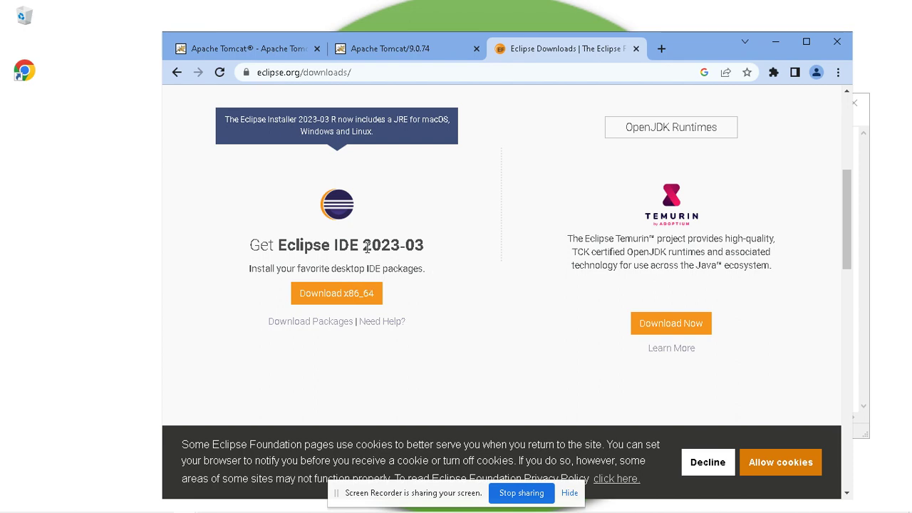
scroll(404, 283, down, 2)
scroll(408, 292, down, 4)
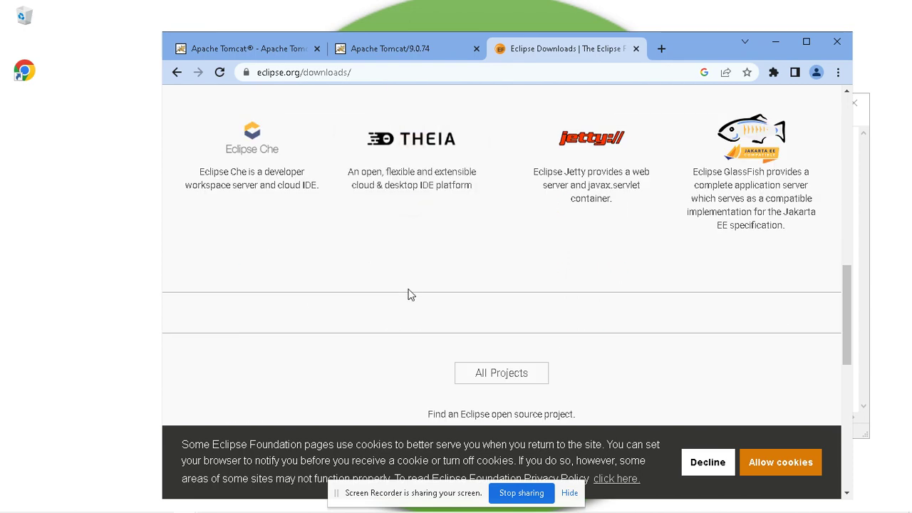
scroll(409, 296, up, 8)
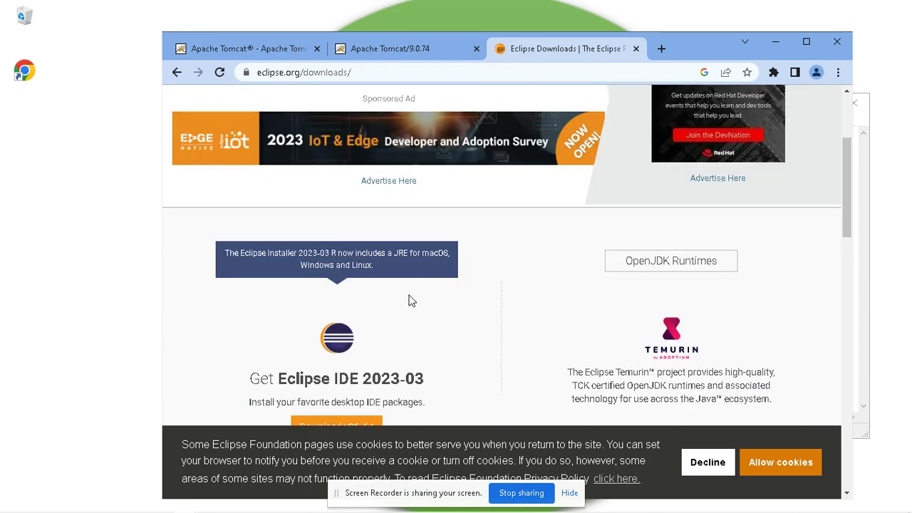
scroll(408, 299, down, 2)
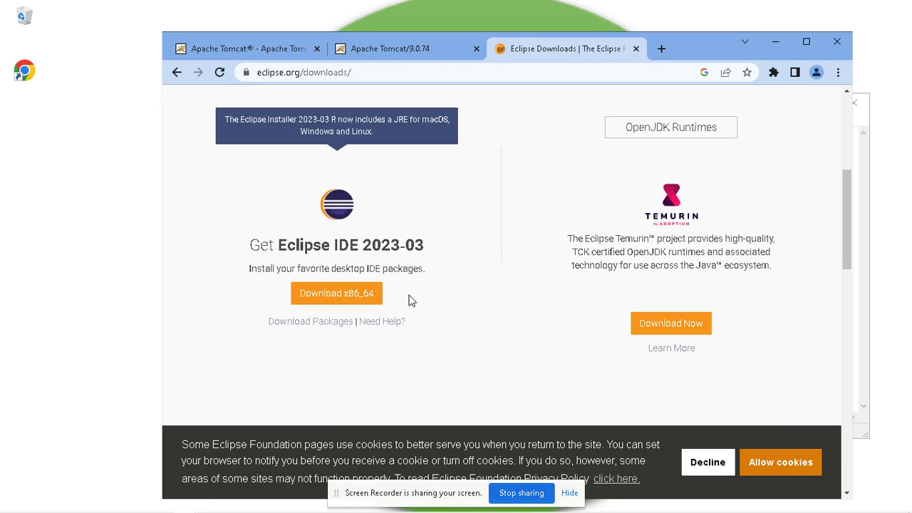
scroll(408, 300, up, 2)
scroll(630, 288, down, 1)
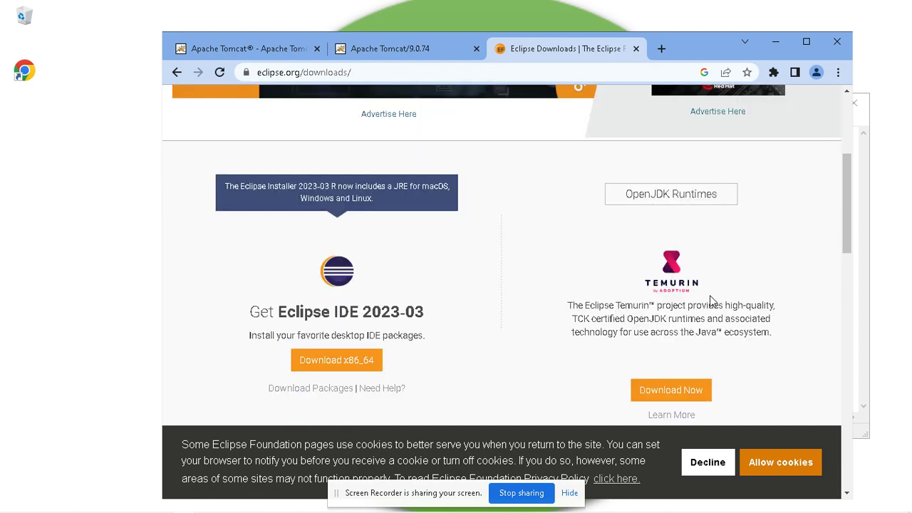
scroll(584, 324, down, 5)
scroll(477, 313, up, 2)
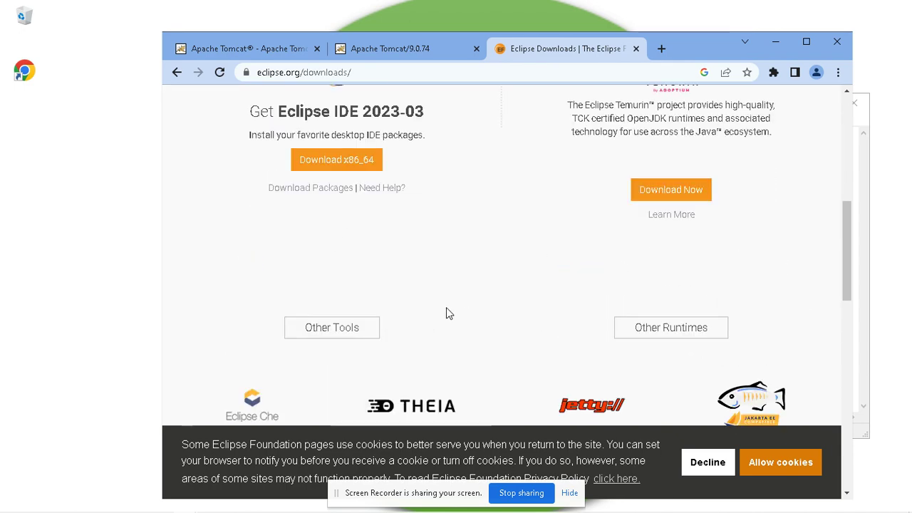
scroll(357, 332, down, 2)
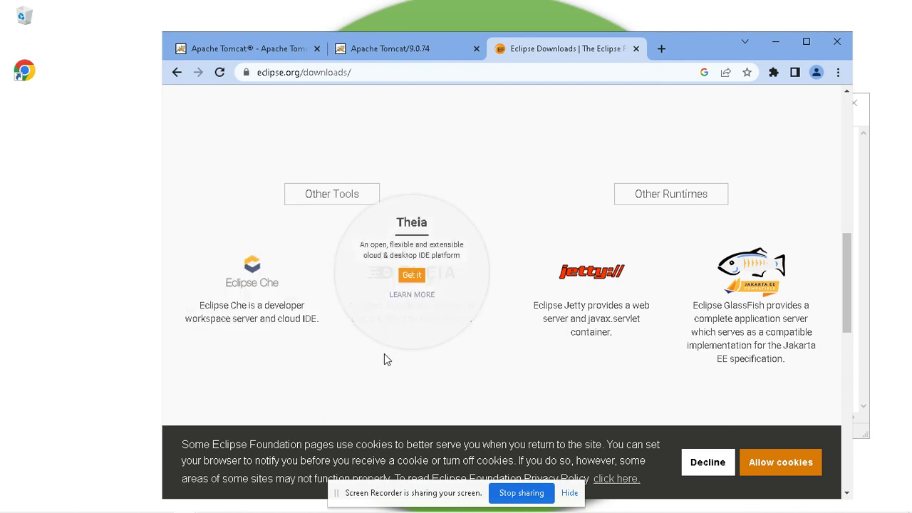
scroll(564, 359, down, 4)
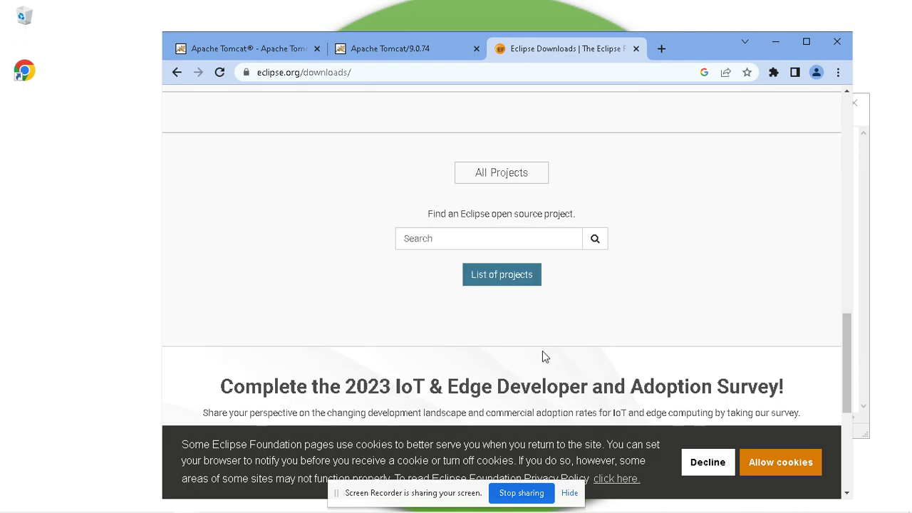
scroll(542, 351, down, 4)
scroll(544, 356, up, 10)
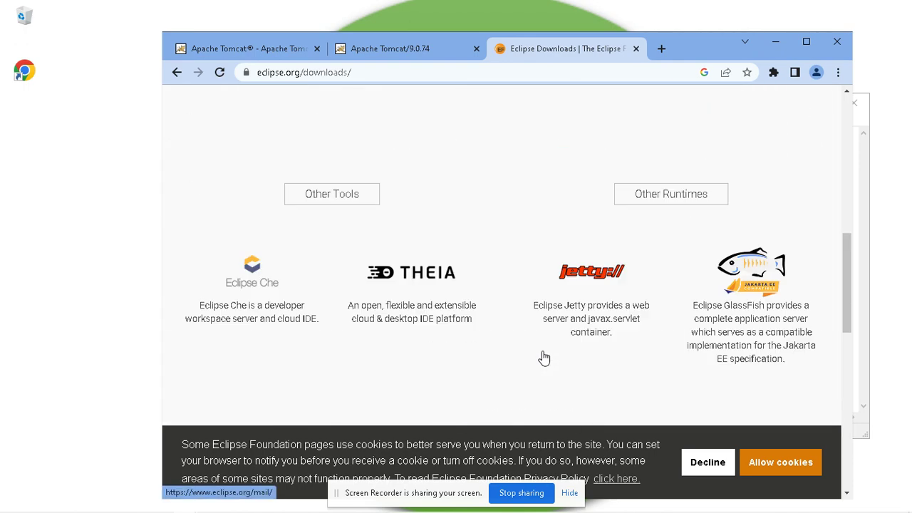
drag(278, 312, 421, 307)
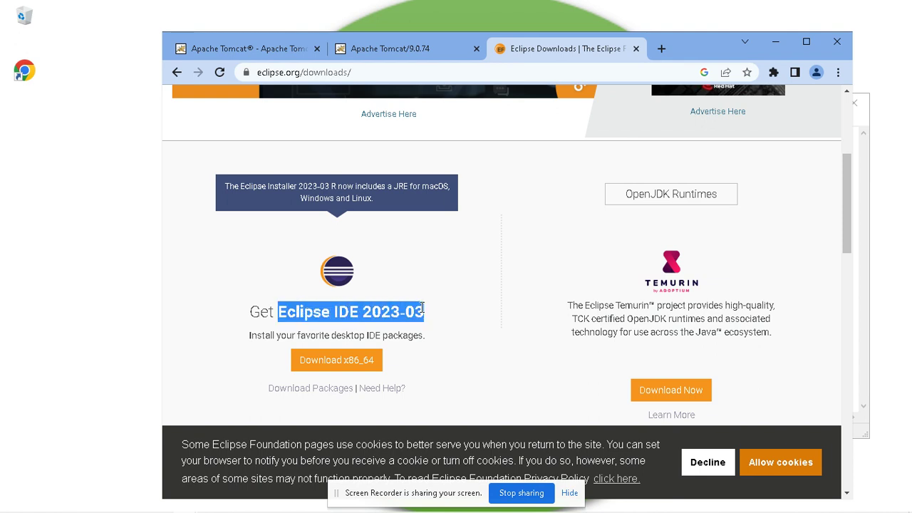
scroll(438, 332, up, 2)
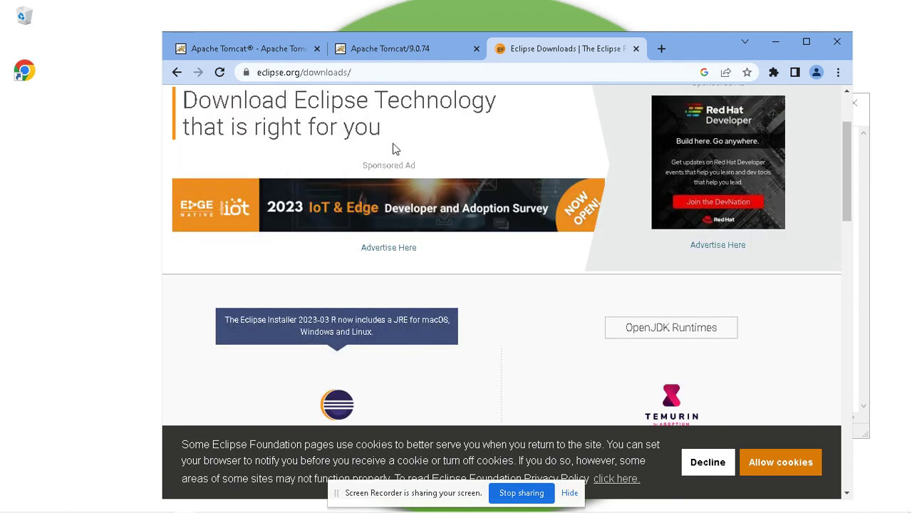
Step: Go to the eclipse.org home page and back to the downloads page via Download
drag(305, 72, 352, 73)
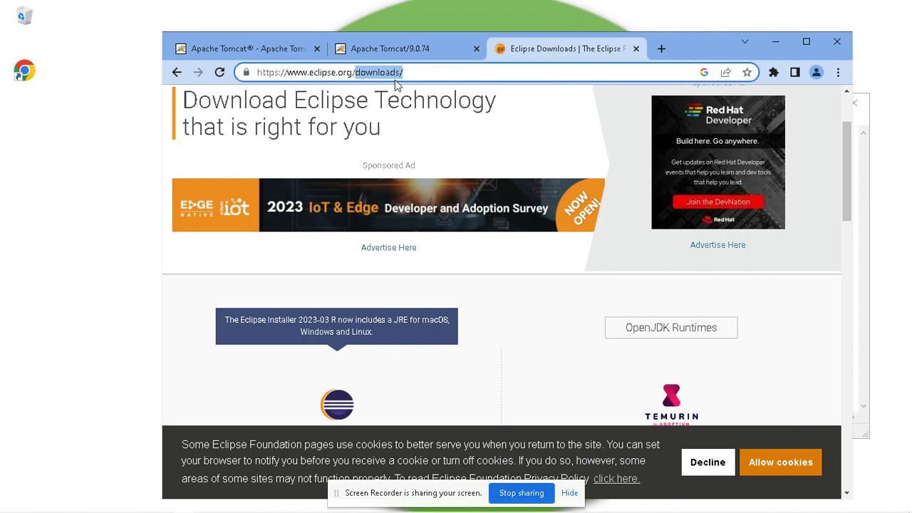
key(BackSpace)
key(Return)
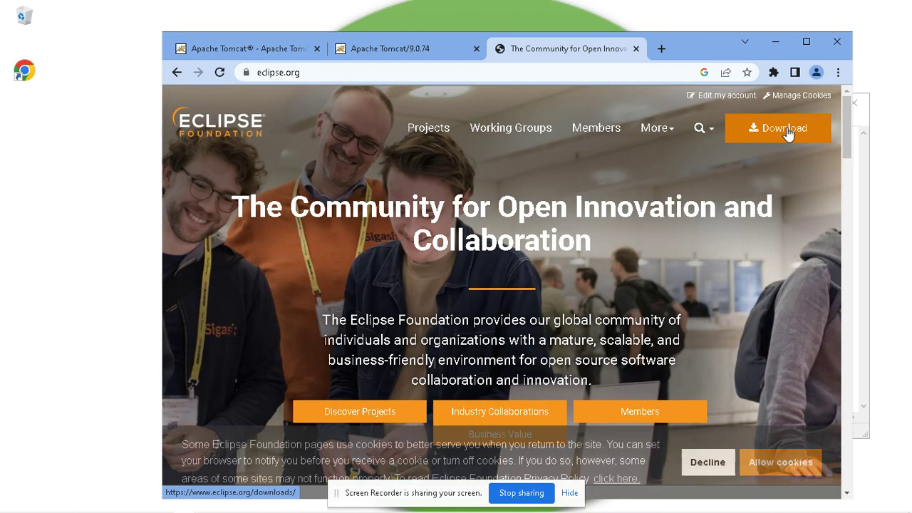
scroll(739, 274, down, 5)
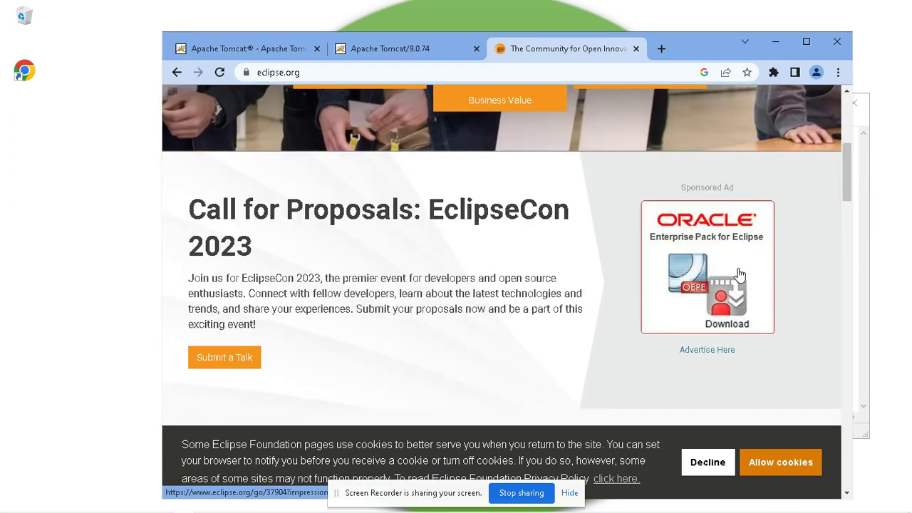
scroll(739, 274, up, 5)
click(777, 129)
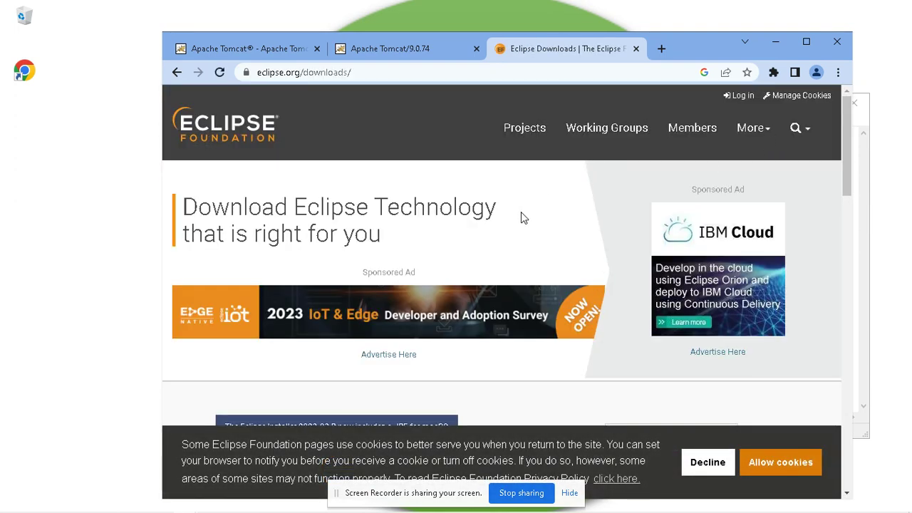
scroll(521, 218, down, 3)
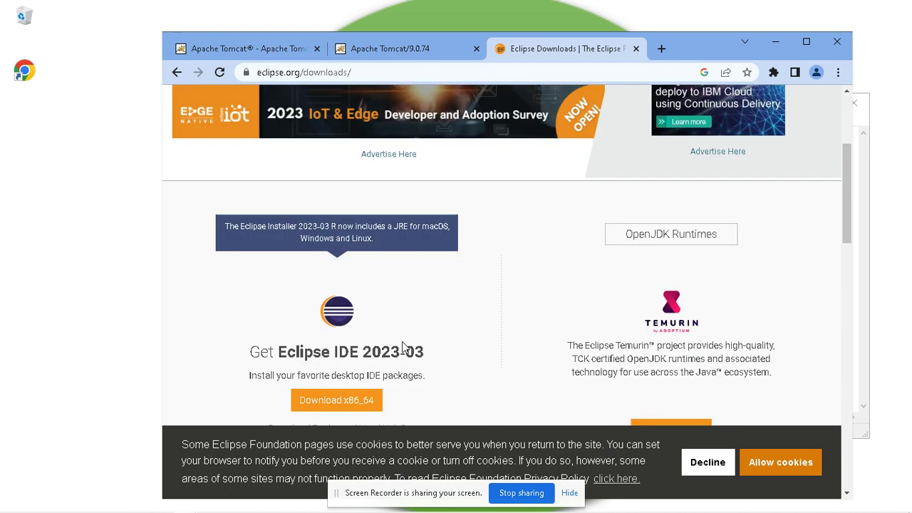
scroll(403, 347, down, 1)
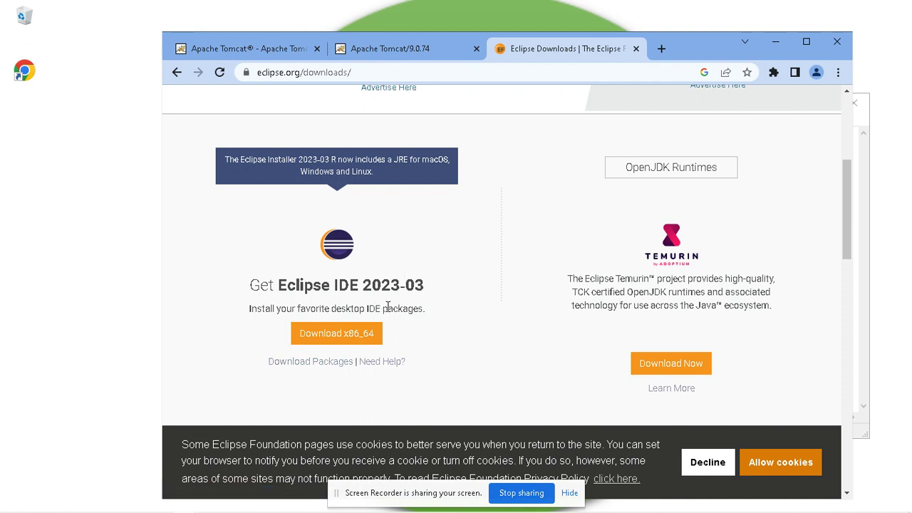
Step: Open the Download Packages list, decline cookies, and scroll back to Eclipse IDE for Java Developers
click(311, 363)
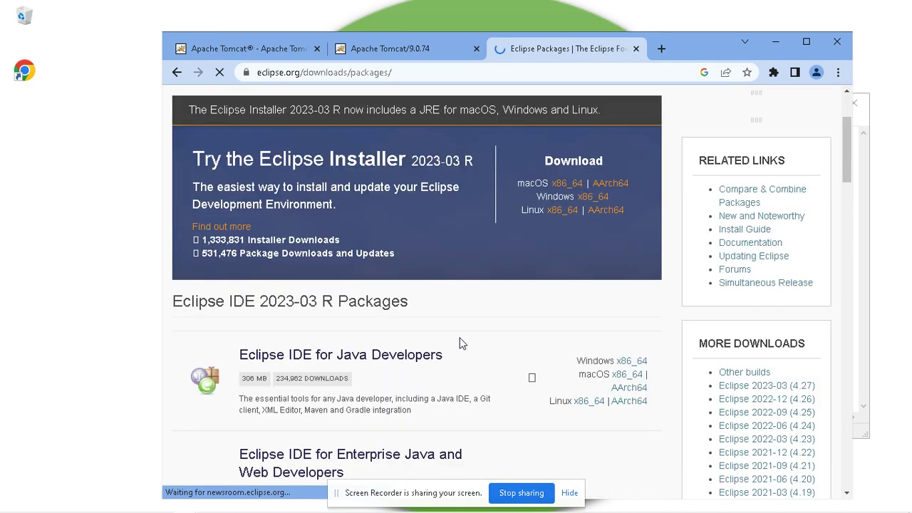
scroll(459, 343, down, 3)
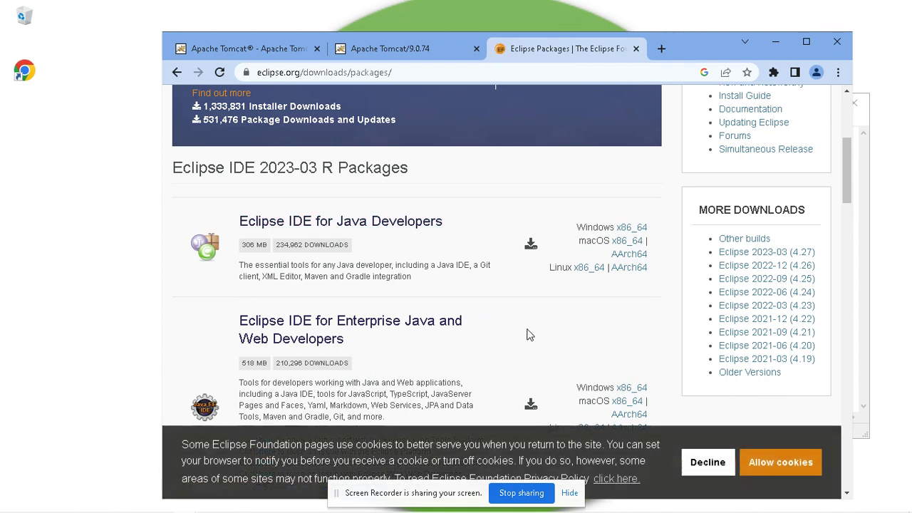
click(708, 462)
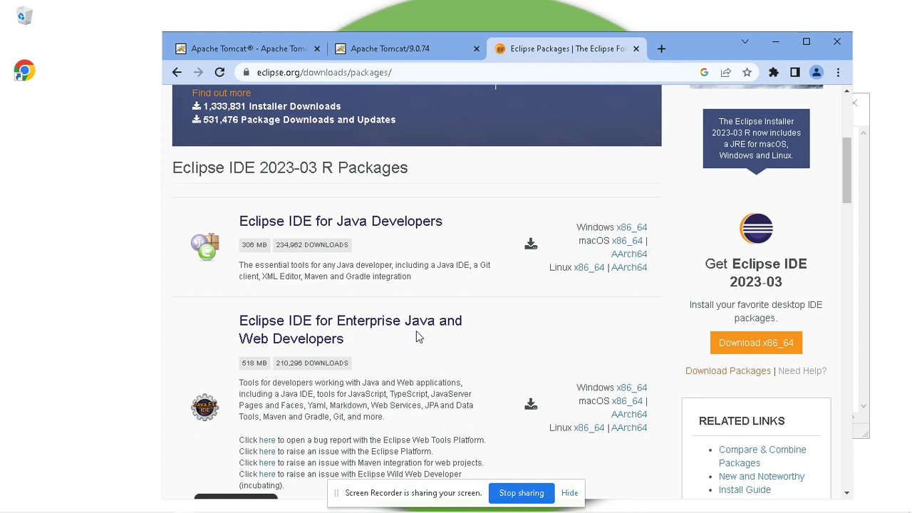
scroll(409, 356, down, 2)
scroll(403, 382, down, 3)
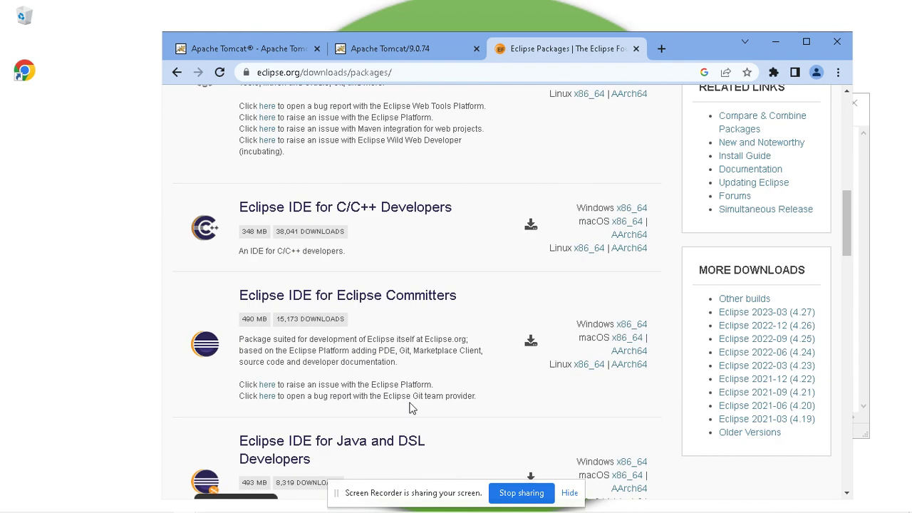
scroll(411, 407, down, 1)
scroll(411, 406, down, 2)
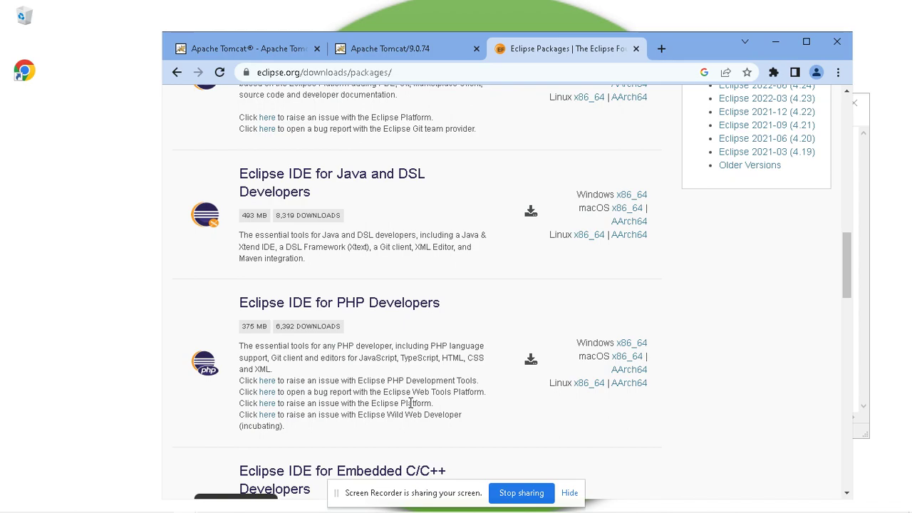
scroll(413, 406, up, 8)
scroll(411, 403, down, 2)
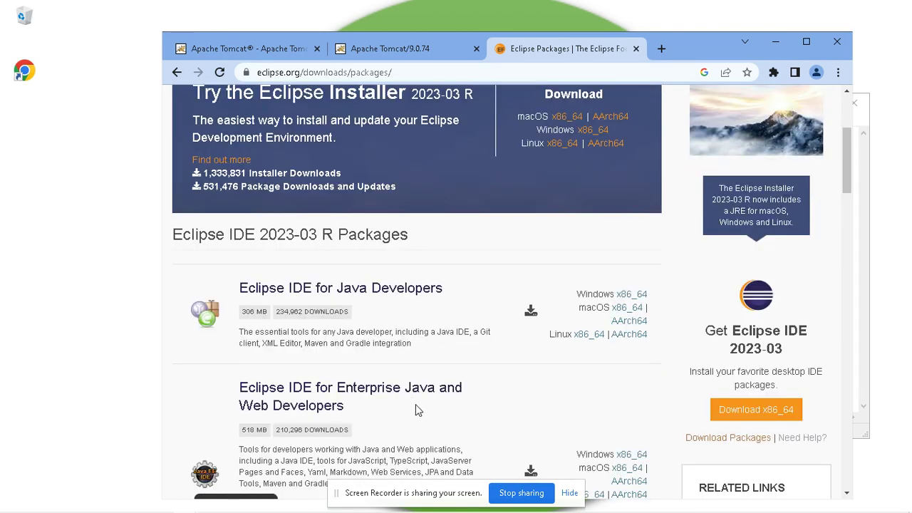
scroll(411, 403, down, 1)
scroll(417, 352, up, 1)
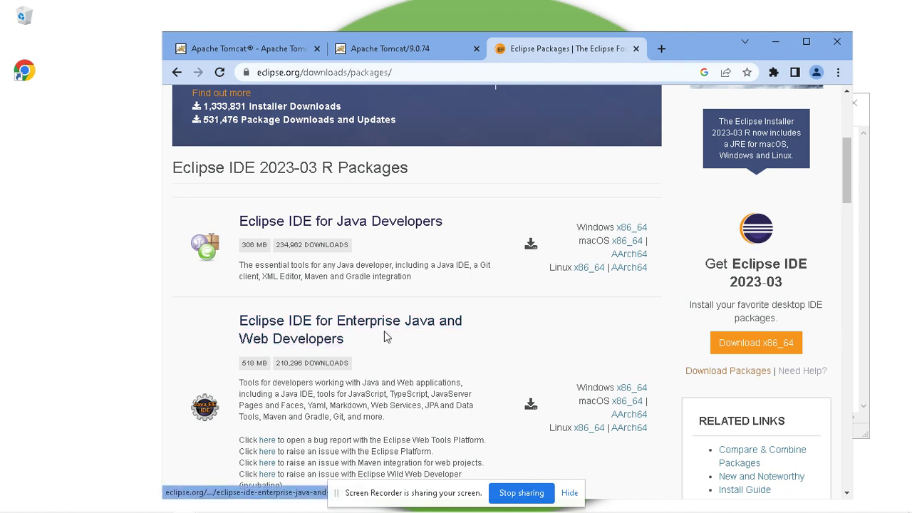
Step: Read the 518 MB Enterprise Java and Web Developers package description
drag(283, 394, 445, 391)
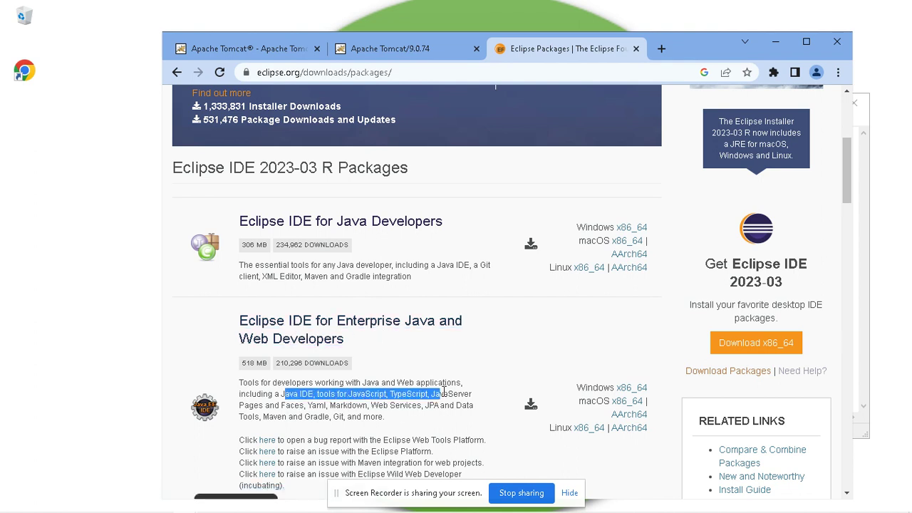
drag(305, 406, 450, 406)
scroll(404, 408, down, 1)
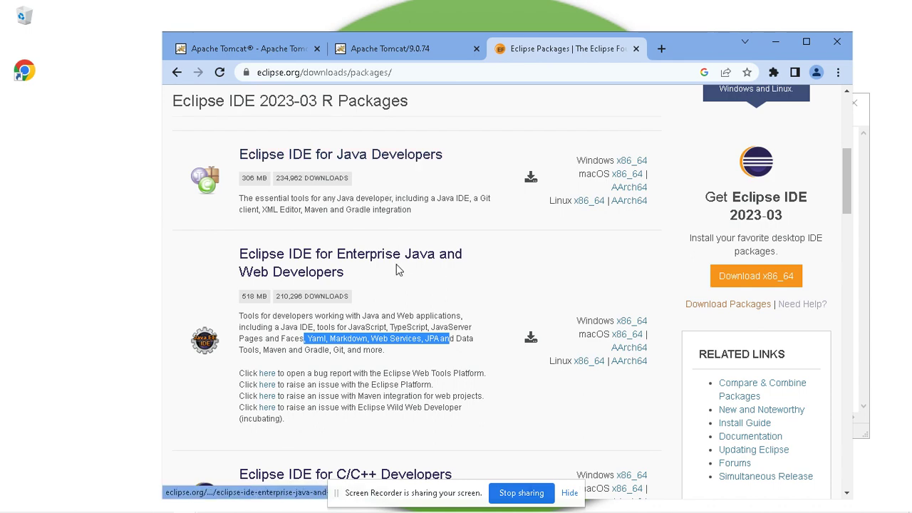
Step: Open the Eclipse IDE for Java Developers package and choose the Windows x86_64 download
click(385, 163)
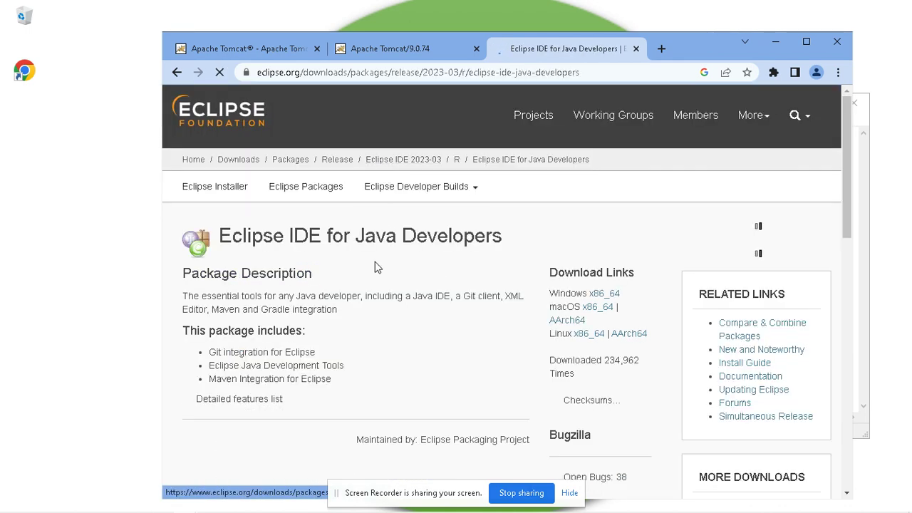
scroll(382, 385, down, 2)
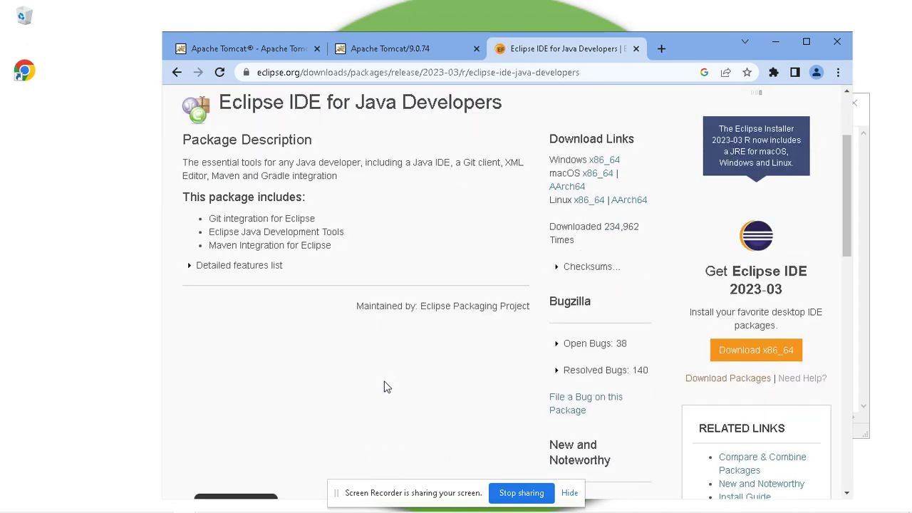
scroll(384, 387, up, 1)
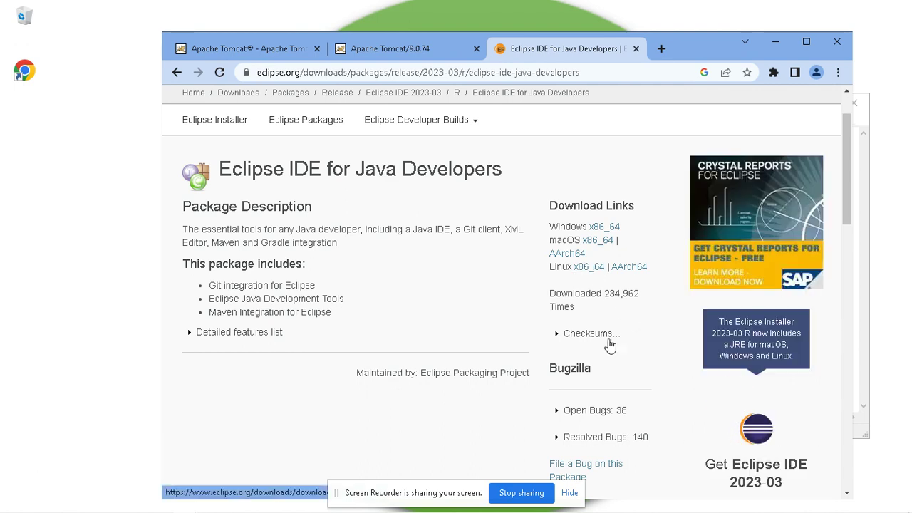
scroll(789, 438, down, 1)
scroll(769, 428, down, 2)
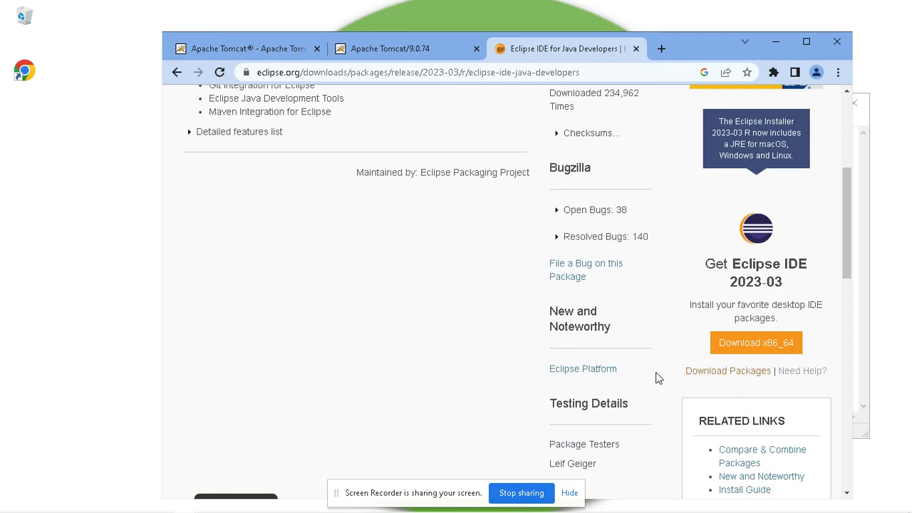
scroll(627, 371, up, 1)
scroll(431, 315, up, 2)
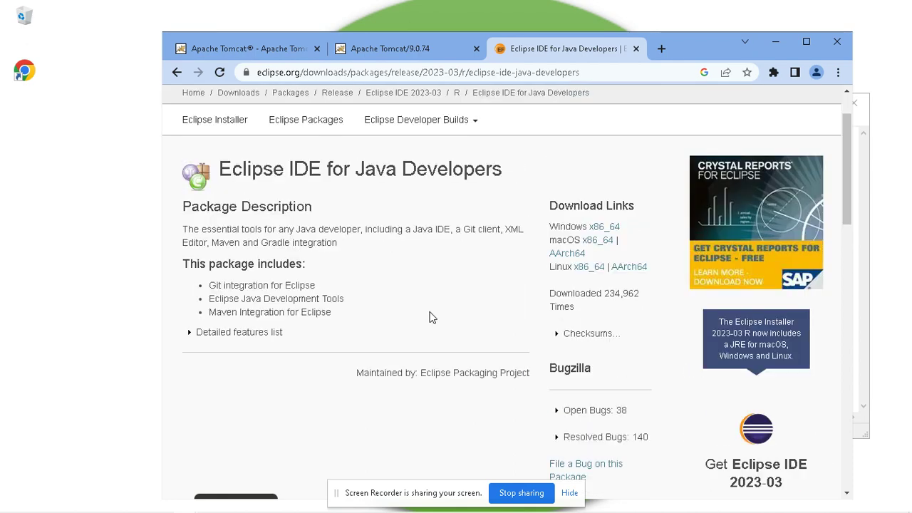
click(603, 228)
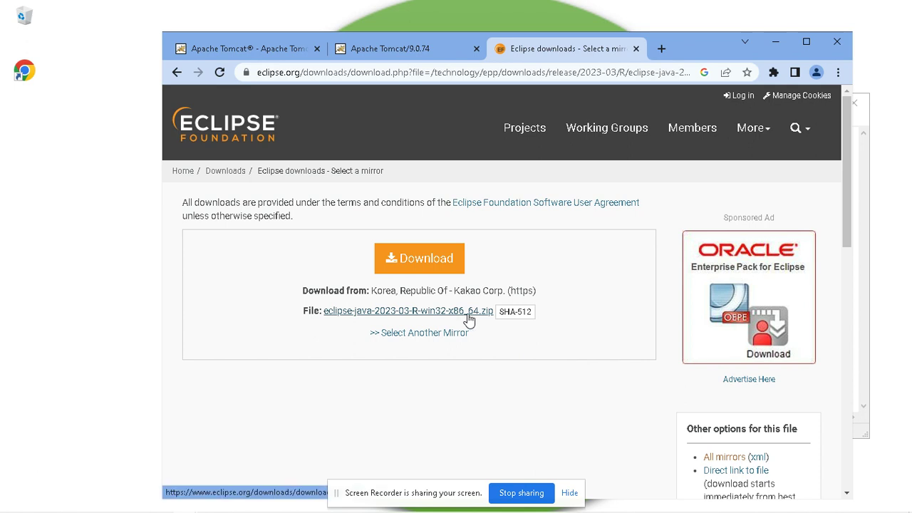
Step: Start the 306 MB Eclipse IDE for Java Developers zip download, then minimize Chrome
click(442, 256)
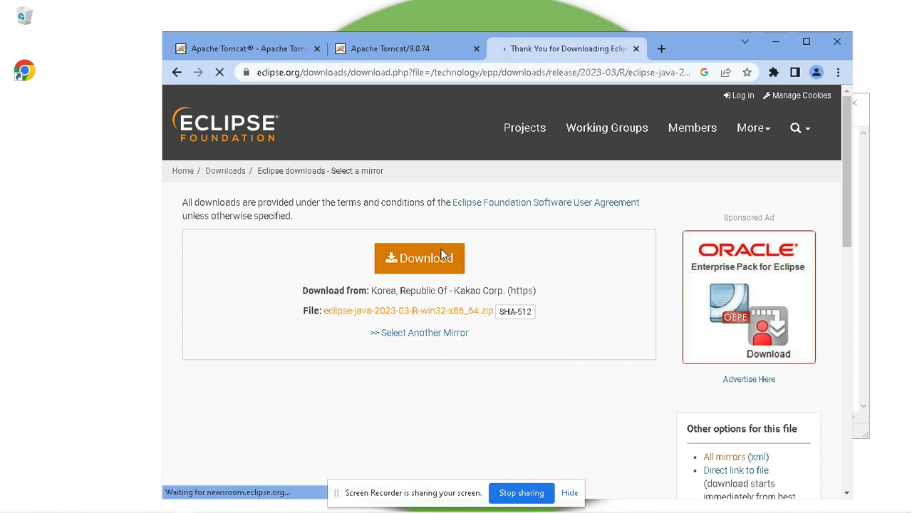
scroll(529, 351, down, 3)
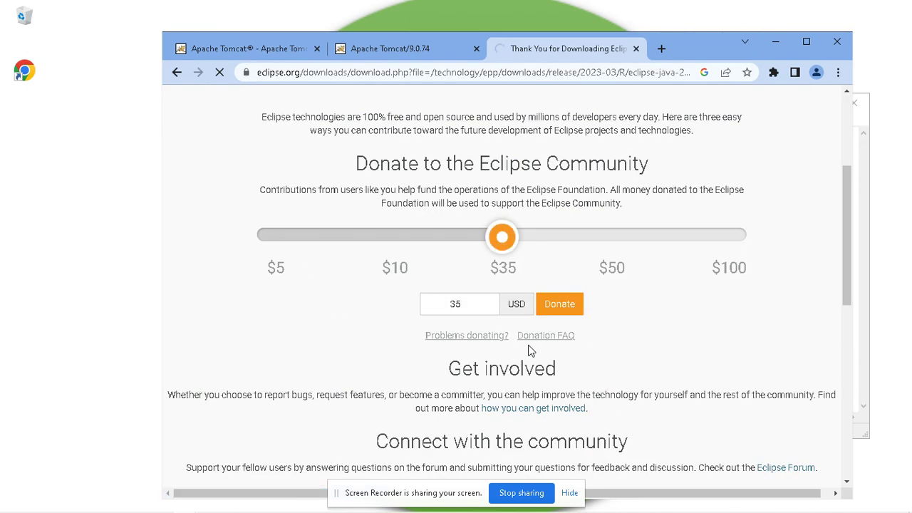
scroll(529, 351, down, 2)
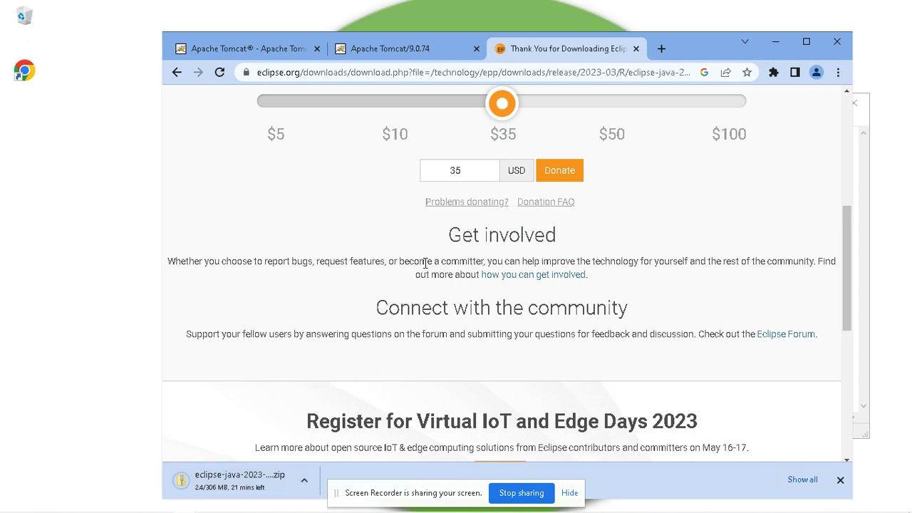
click(89, 428)
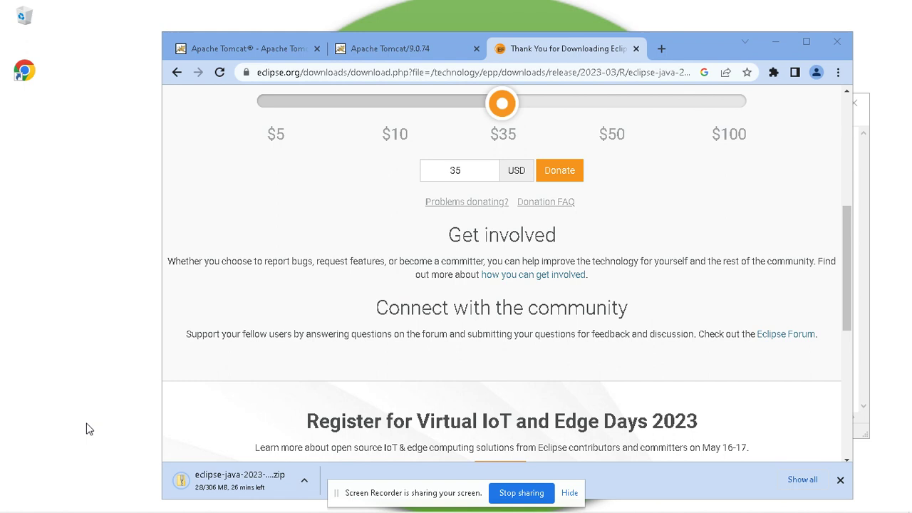
click(775, 45)
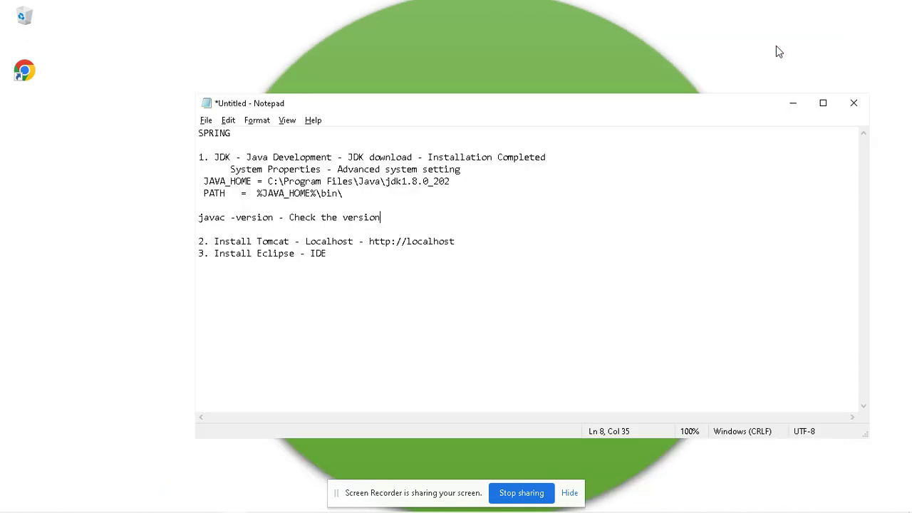
Step: Insert the heading 'Development Environment Setup' on a new line below SPRING
click(370, 261)
drag(327, 254, 191, 148)
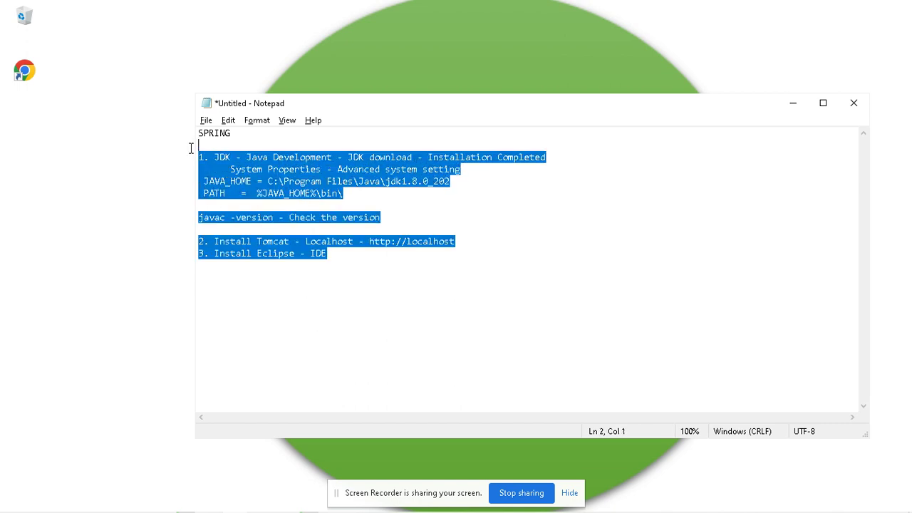
click(344, 273)
click(223, 141)
drag(223, 141, 194, 134)
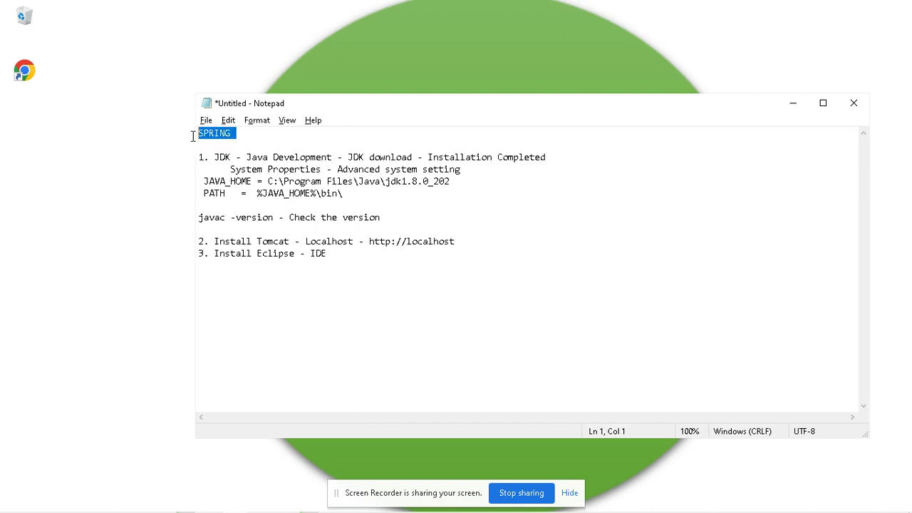
click(252, 146)
key(Return)
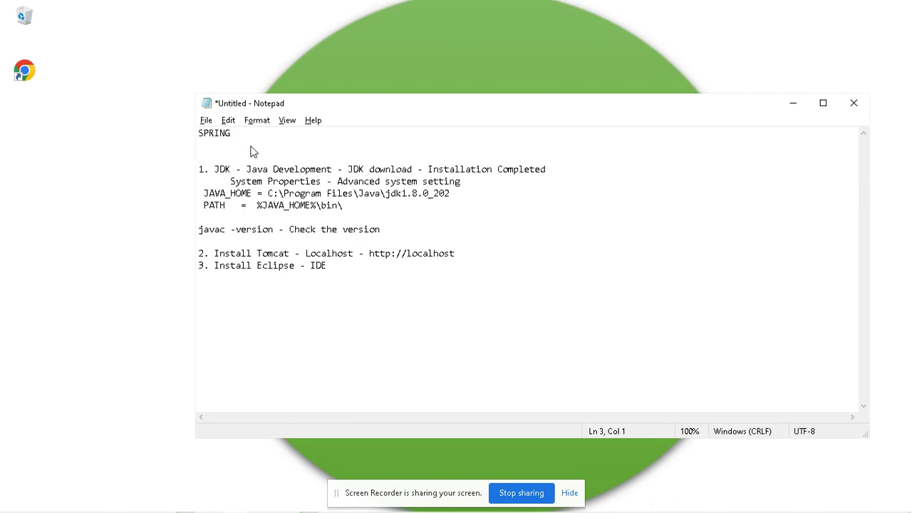
text(Development Environment Setup)
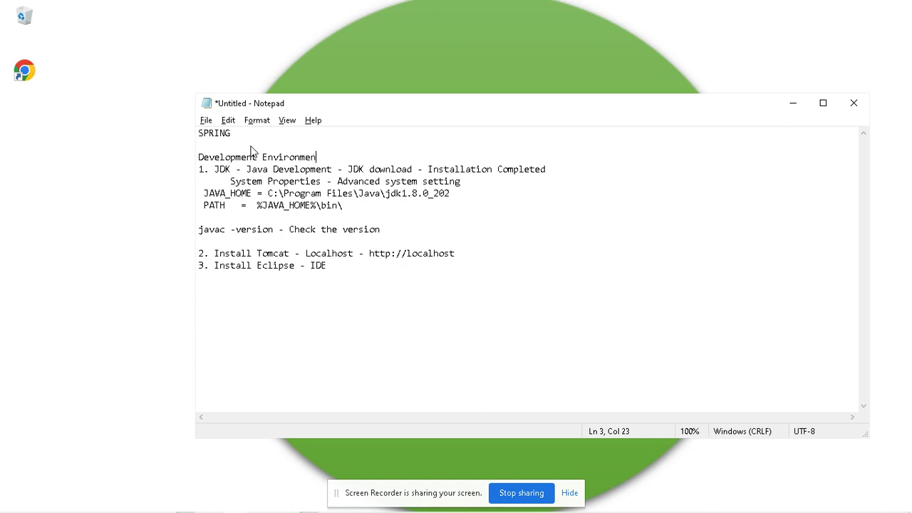
Step: Underline the heading with a dashed rule, add a blank line after the Tomcat step, and return to Chrome
key(Return)
text(-)
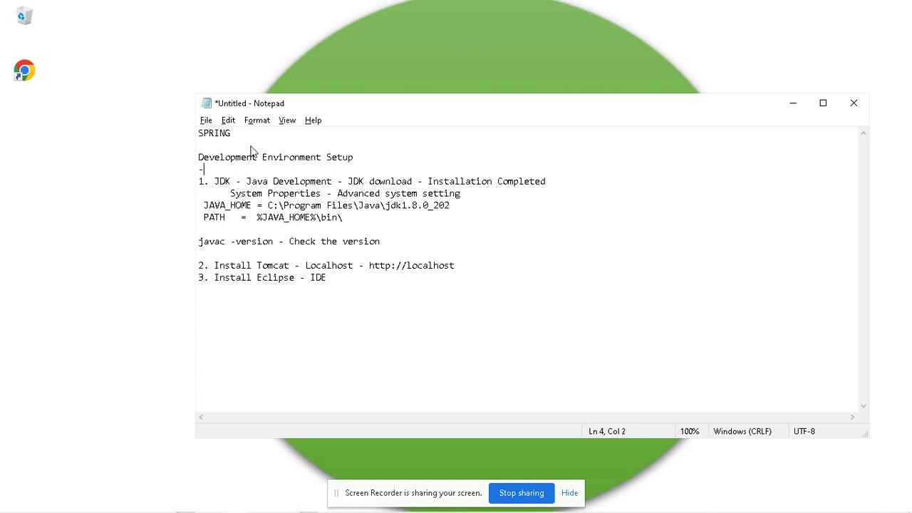
text(----------------------------------------------------------)
key(Down)
key(Down)
key(Down)
key(Down)
key(Down)
key(Down)
key(Down)
key(Return)
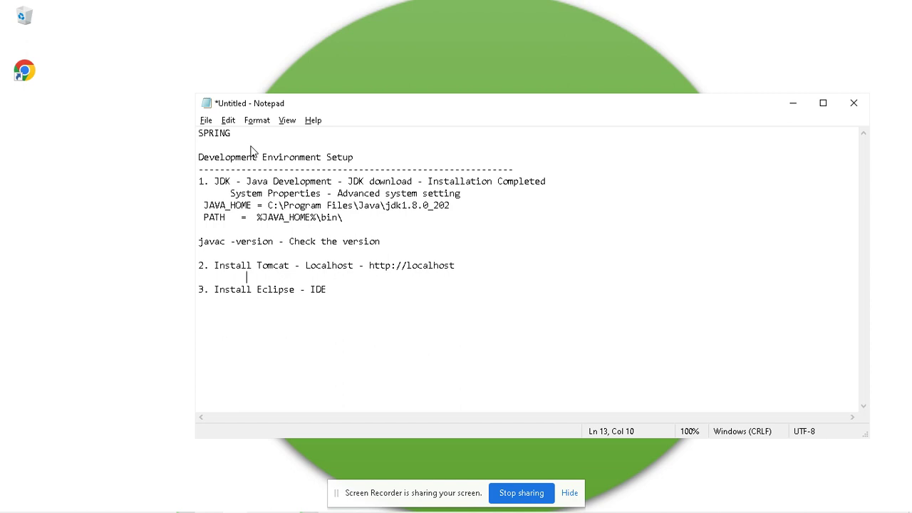
click(211, 504)
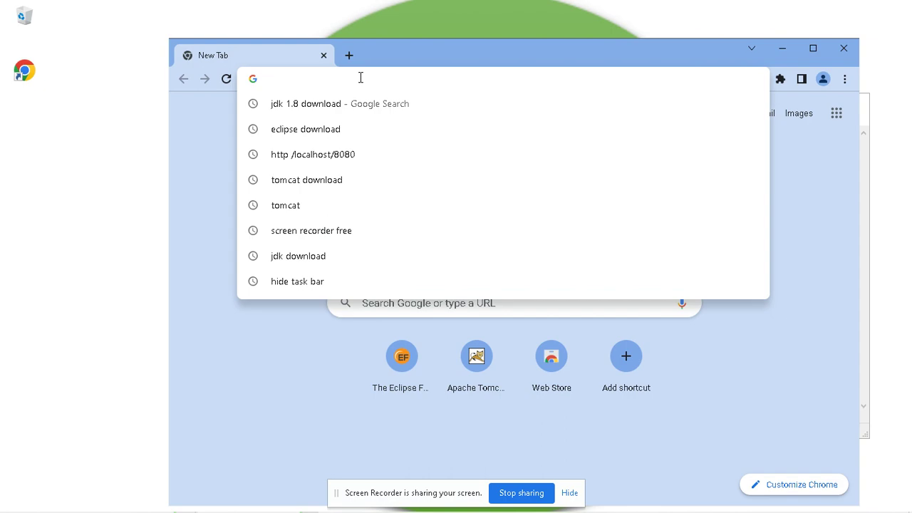
Step: Search 'tomcat', open tomcat.apache.org, copy its address, and go back to the notes
text(tomcat&oq=tomcat&aqs=chrome.0.69i59l2j0i67i650l2j69i60j69i61j69i60l2.946j0j7&s)
key(Return)
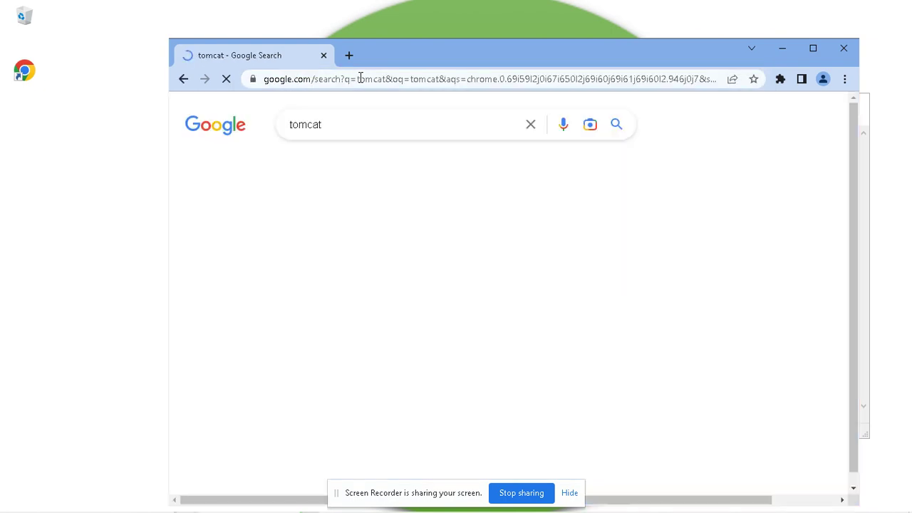
click(332, 246)
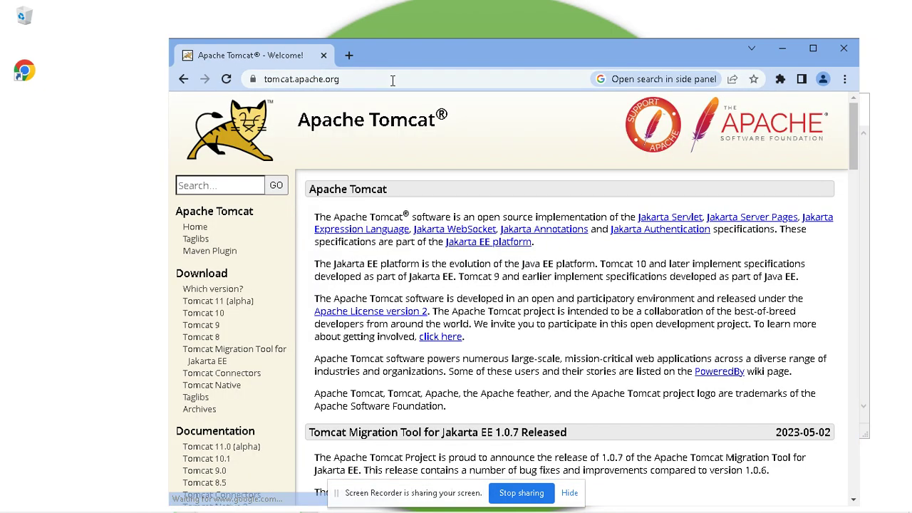
click(401, 78)
key(ctrl+c)
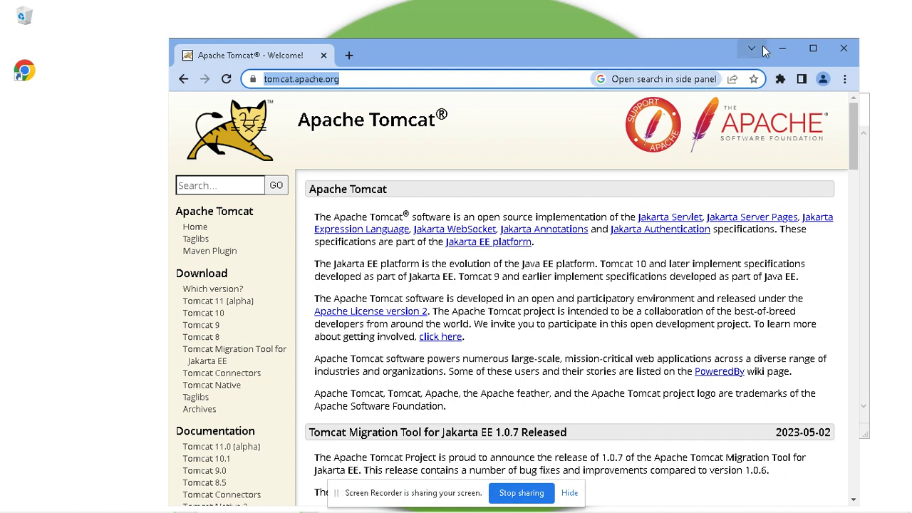
click(781, 48)
click(486, 270)
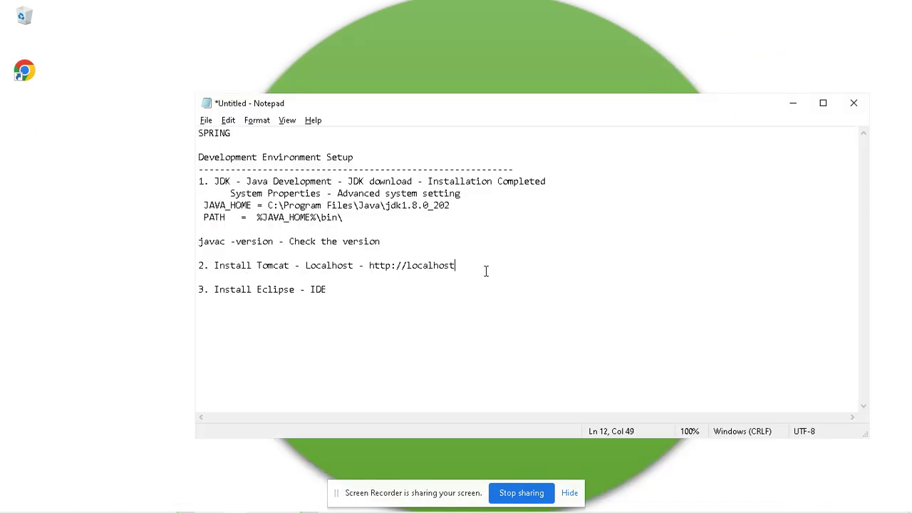
key(Return)
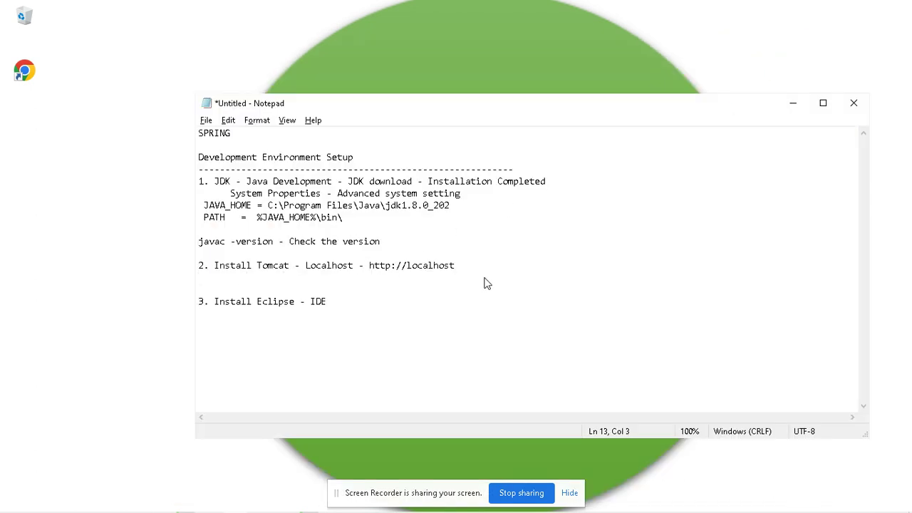
key(ctrl+v)
click(386, 307)
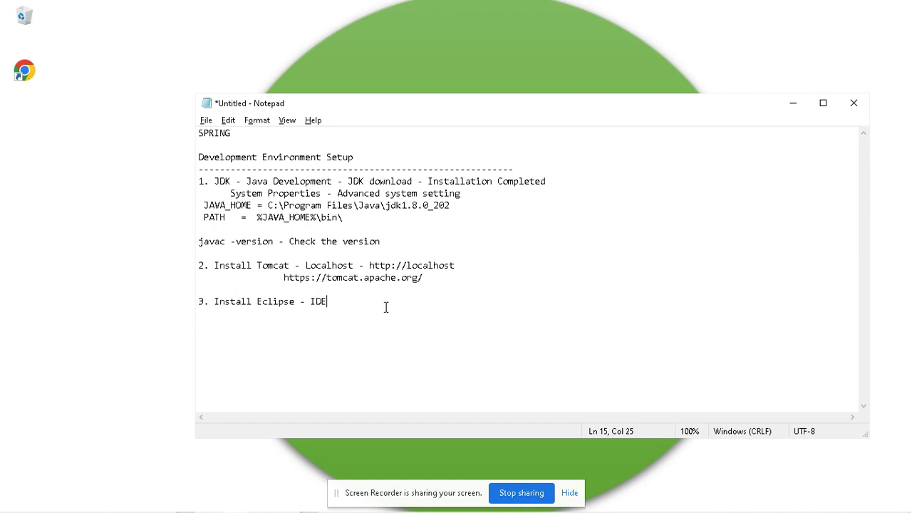
key(Return)
key(Tab)
text(eclipse.org/downloads)
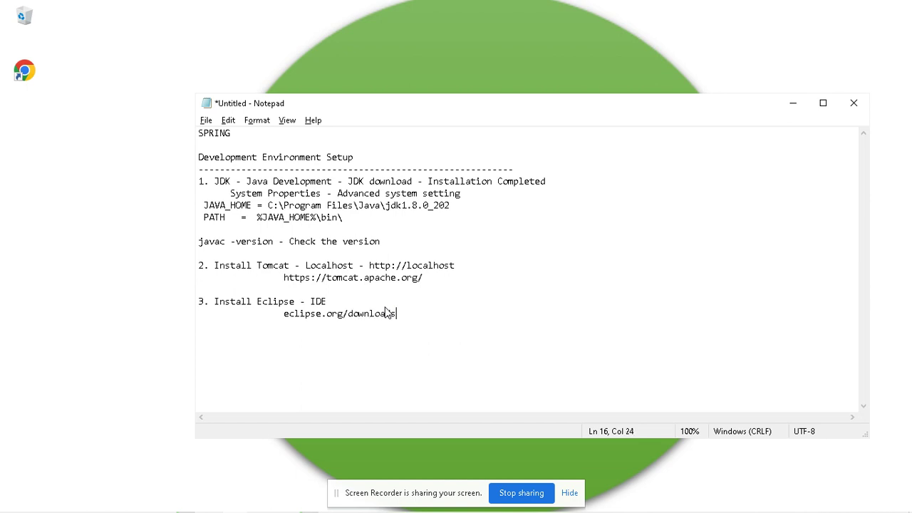
Step: Add a further-indented line 'ECLIPSE IDE FOR JAVA DEVELOPERS as a package' below it
key(Return)
key(Tab)
text(ECLIPSE IDE FOR JAVA DEVLOP)
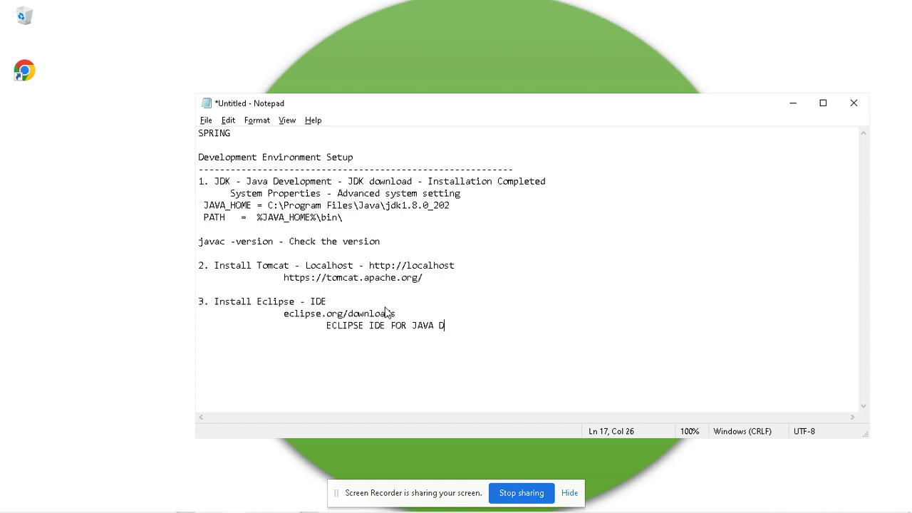
key(BackSpace)
key(BackSpace)
key(BackSpace)
text(ELOPERS as a package)
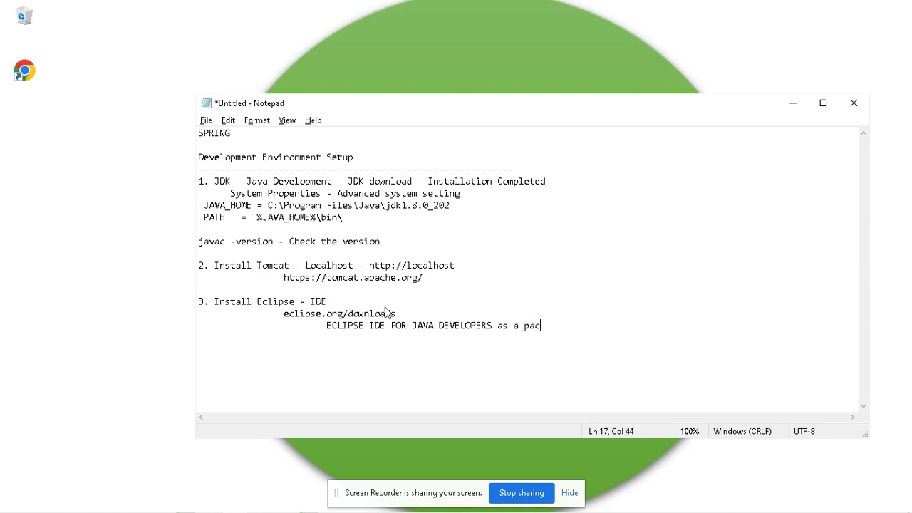